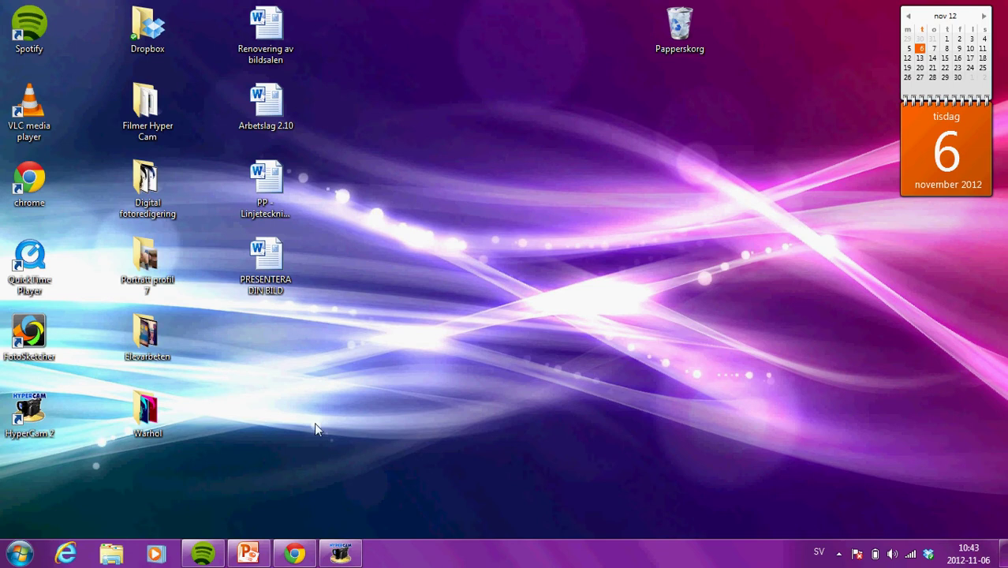
Sign in to Dropbox in Chrome using the saved account e-mail and the account password.
{"action": "left_click", "coordinate": [294, 553]}
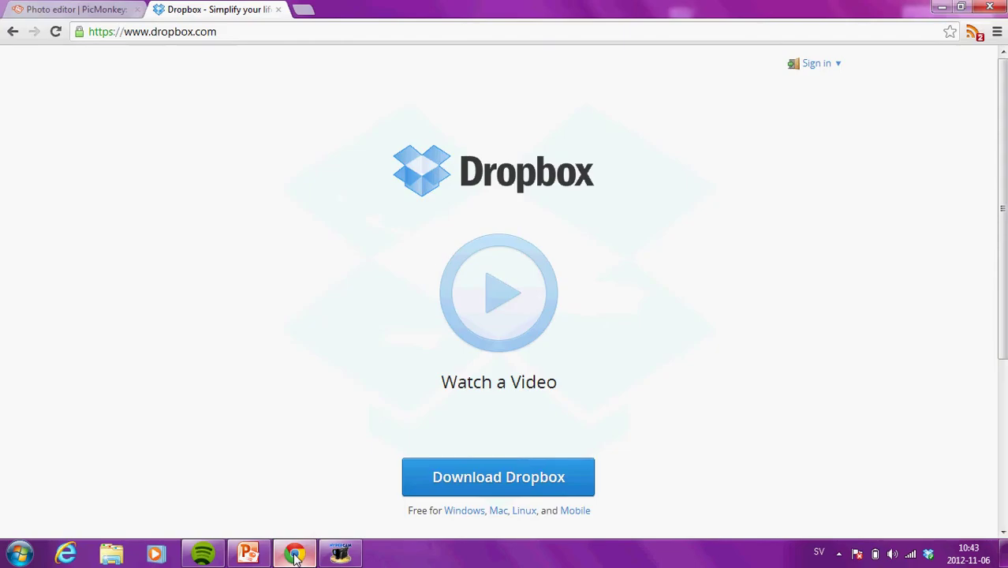
{"action": "left_click", "coordinate": [832, 69]}
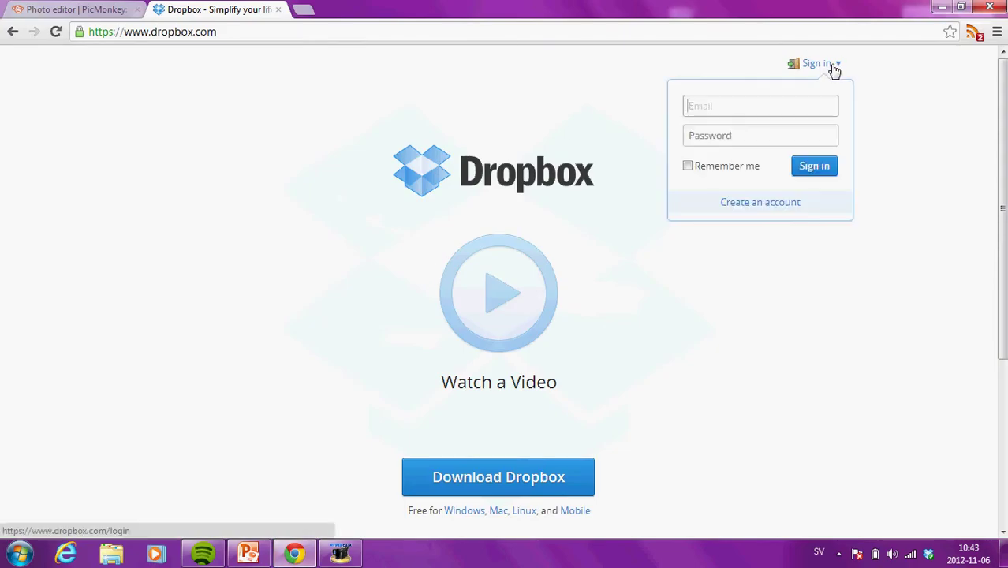
{"action": "type", "text": "malin"}
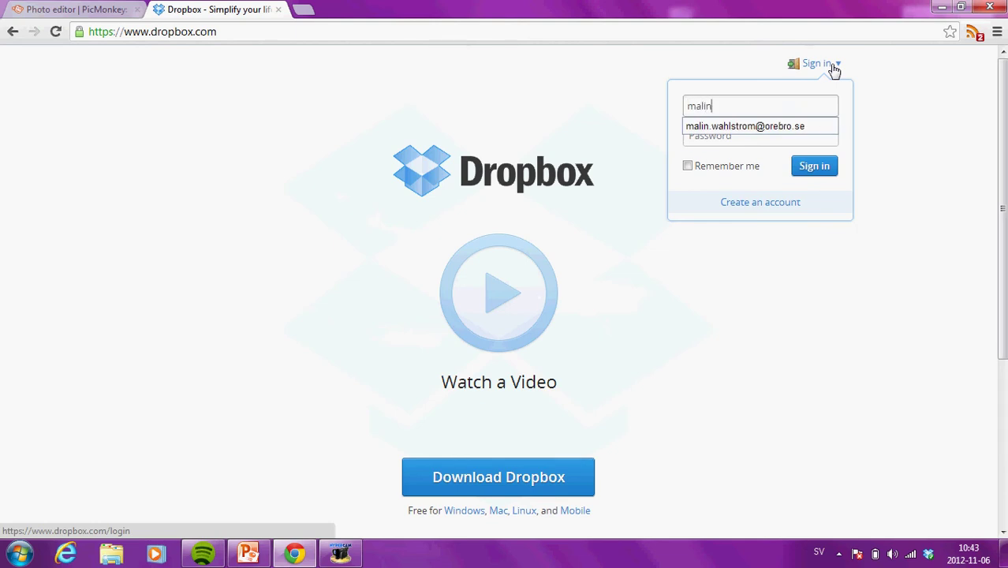
{"action": "key", "text": "Down"}
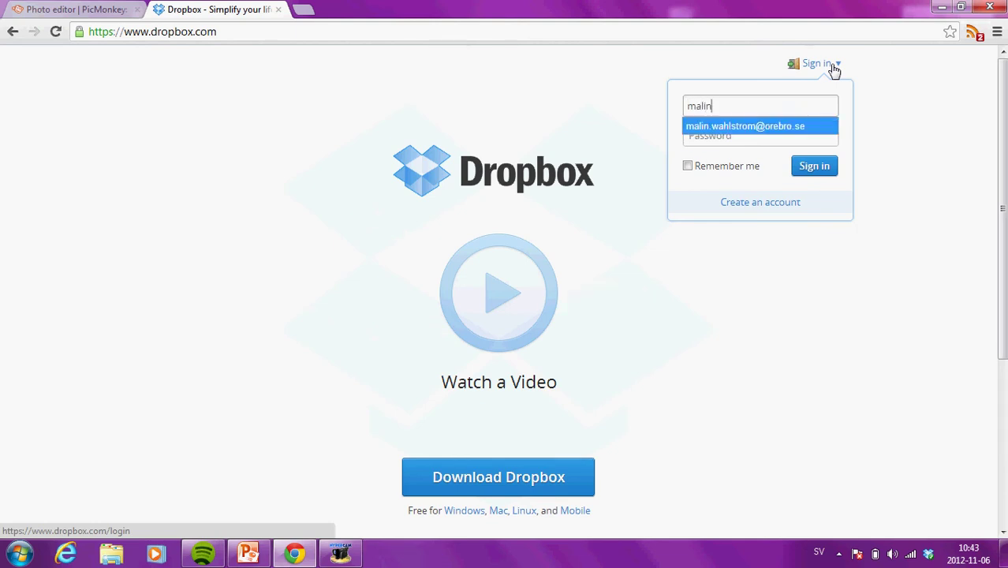
{"action": "left_click", "coordinate": [785, 121]}
{"action": "left_click", "coordinate": [769, 135]}
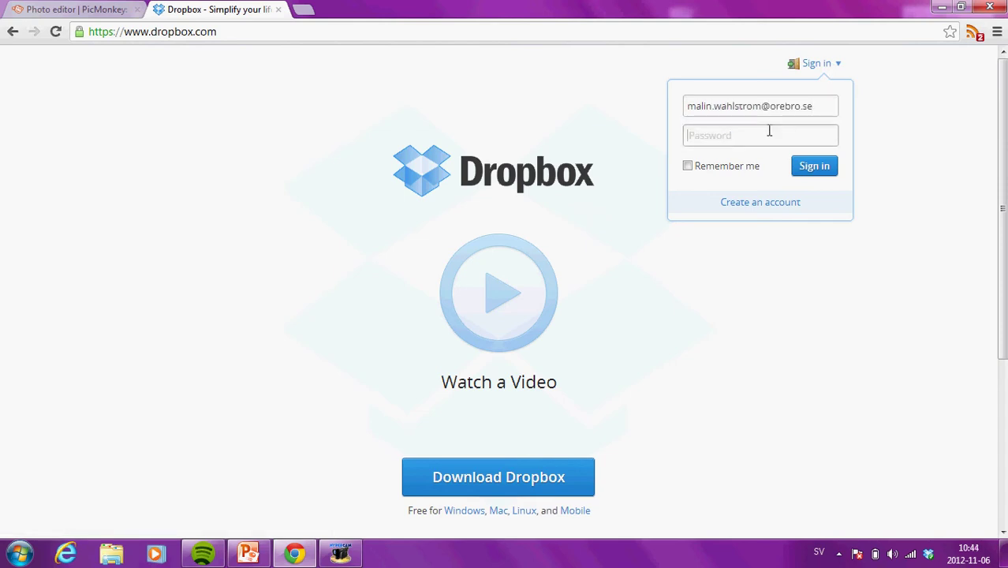
{"action": "type", "text": "•••••••"}
{"action": "left_click", "coordinate": [813, 171]}
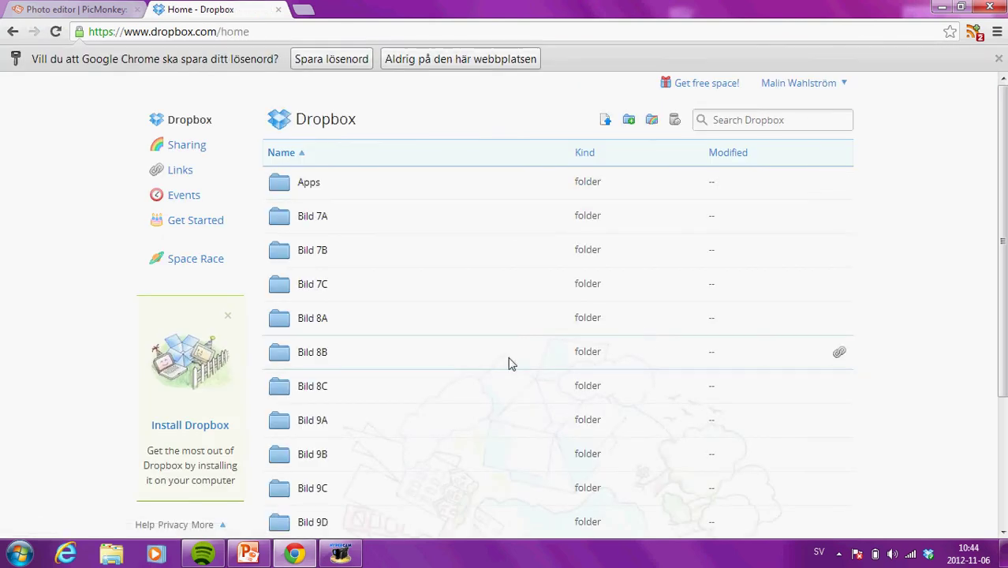
Download the grafisk portrait from the Bild 9A folder and open it in Photo Viewer.
{"action": "left_click", "coordinate": [311, 427]}
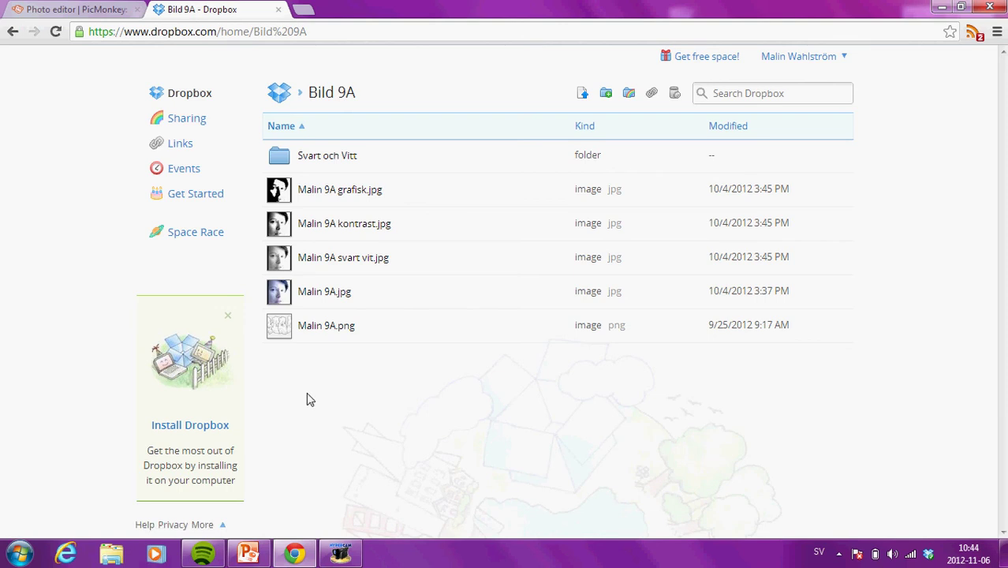
{"action": "left_click", "coordinate": [316, 191]}
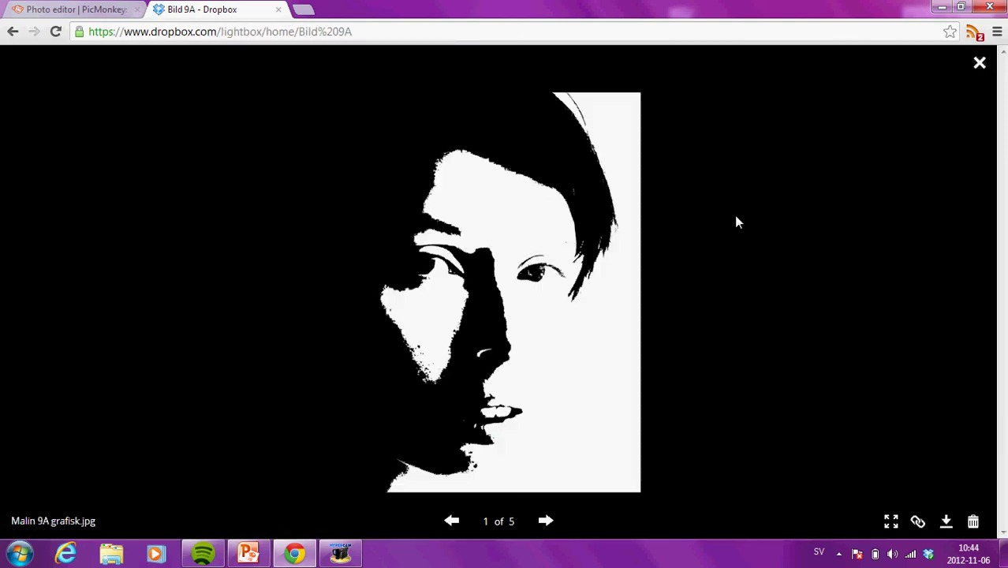
{"action": "left_click", "coordinate": [946, 522]}
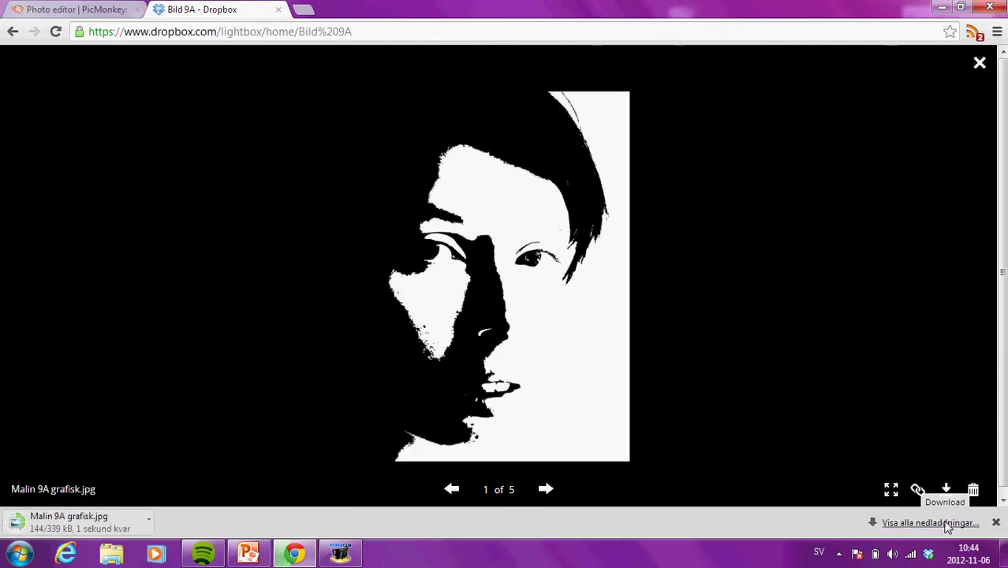
{"action": "left_click", "coordinate": [41, 522]}
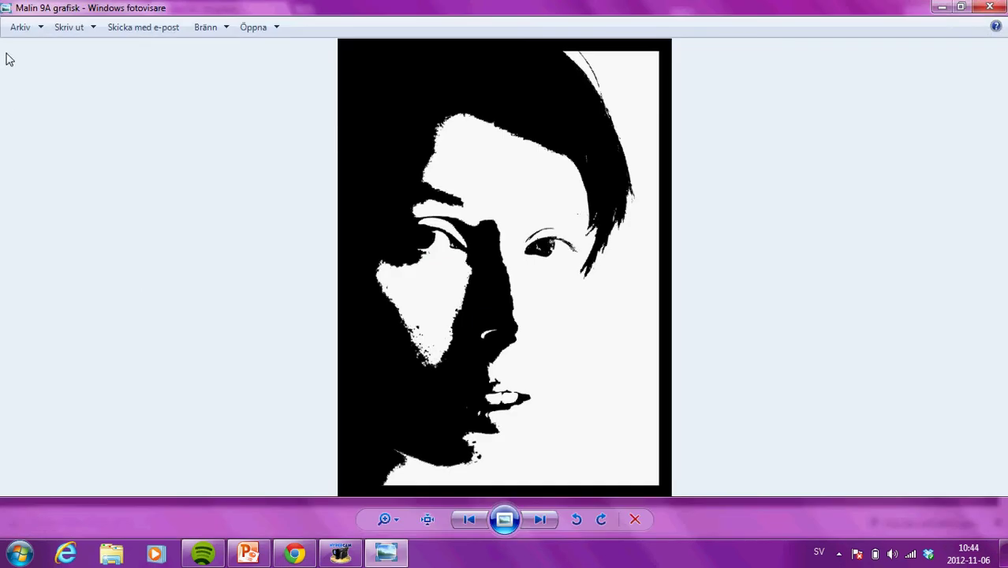
Save a copy of the grafisk JPG to Skrivbord (the desktop), then close Photo Viewer.
{"action": "left_click", "coordinate": [21, 30]}
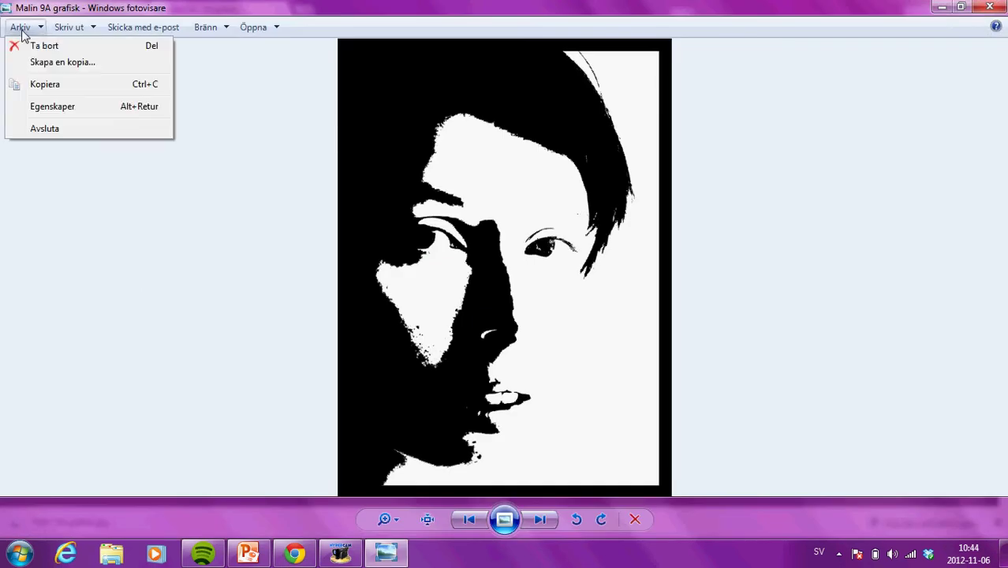
{"action": "left_click", "coordinate": [48, 65]}
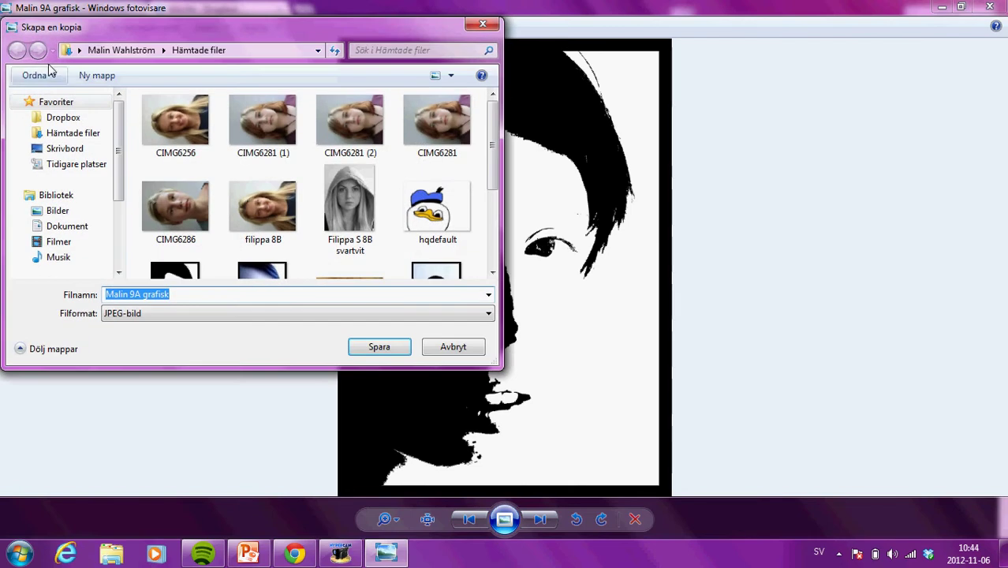
{"action": "left_click", "coordinate": [61, 149]}
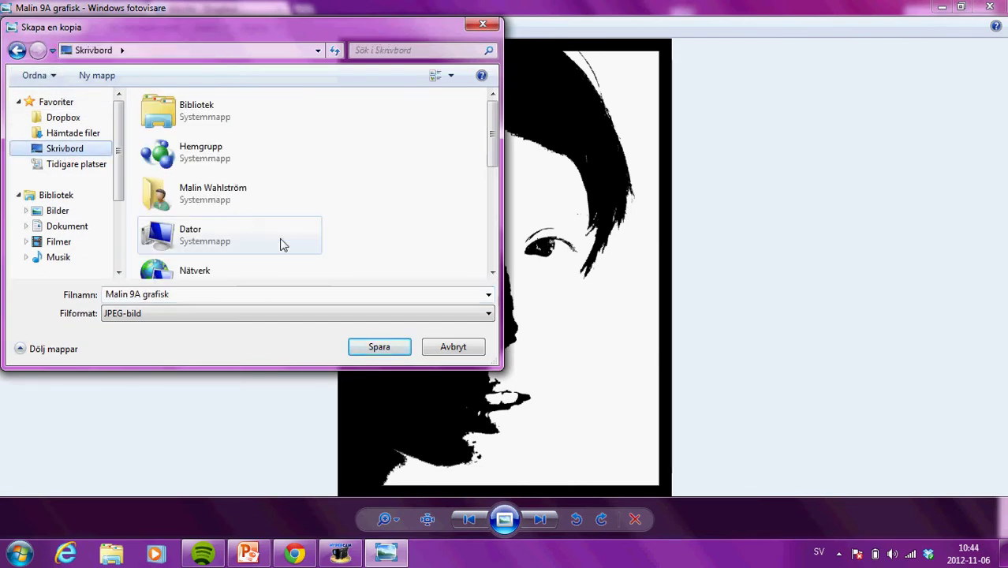
{"action": "left_click", "coordinate": [373, 351]}
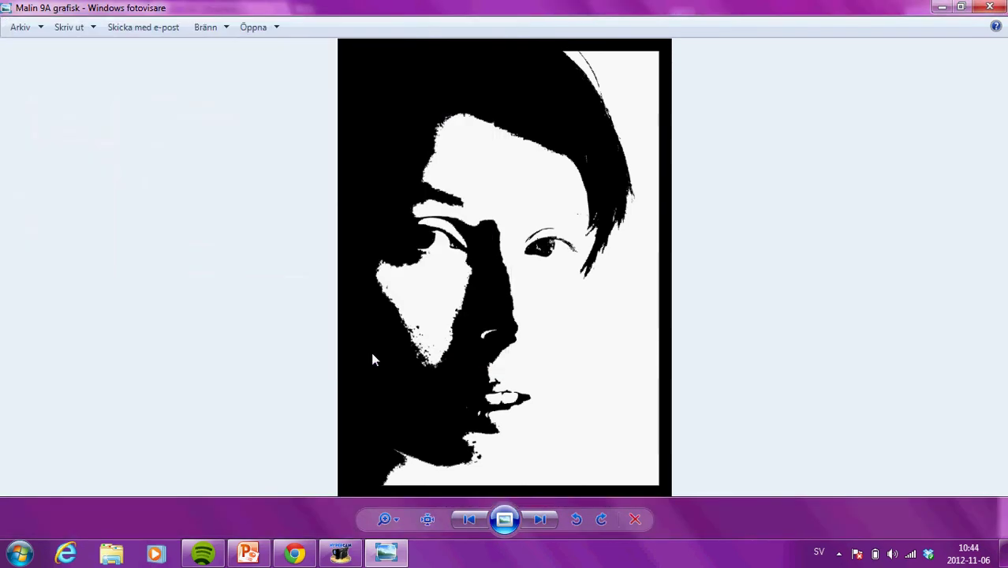
{"action": "left_click", "coordinate": [995, 6]}
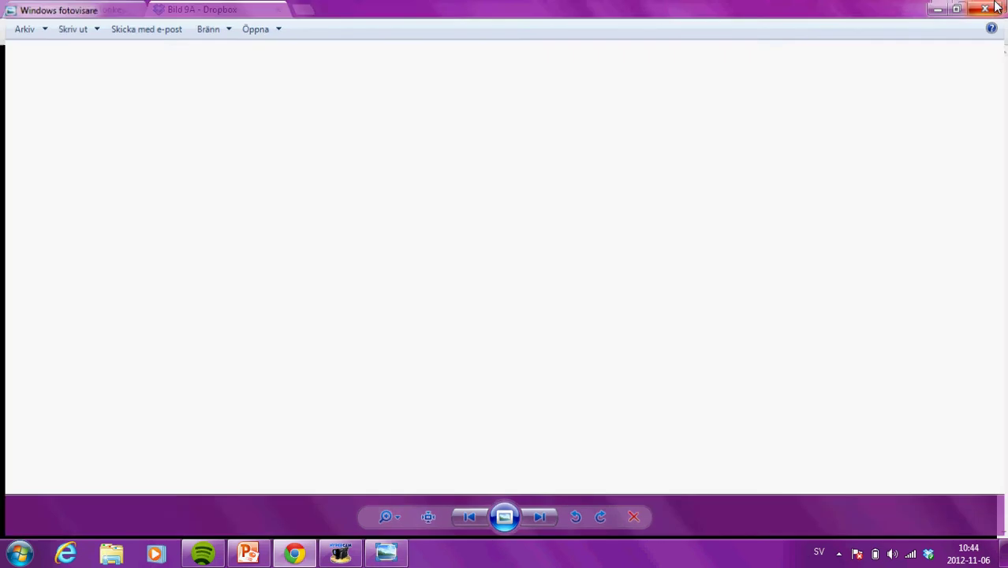
Close the Dropbox image preview back to Bild 9A and switch to the PicMonkey tab.
{"action": "left_click", "coordinate": [937, 10]}
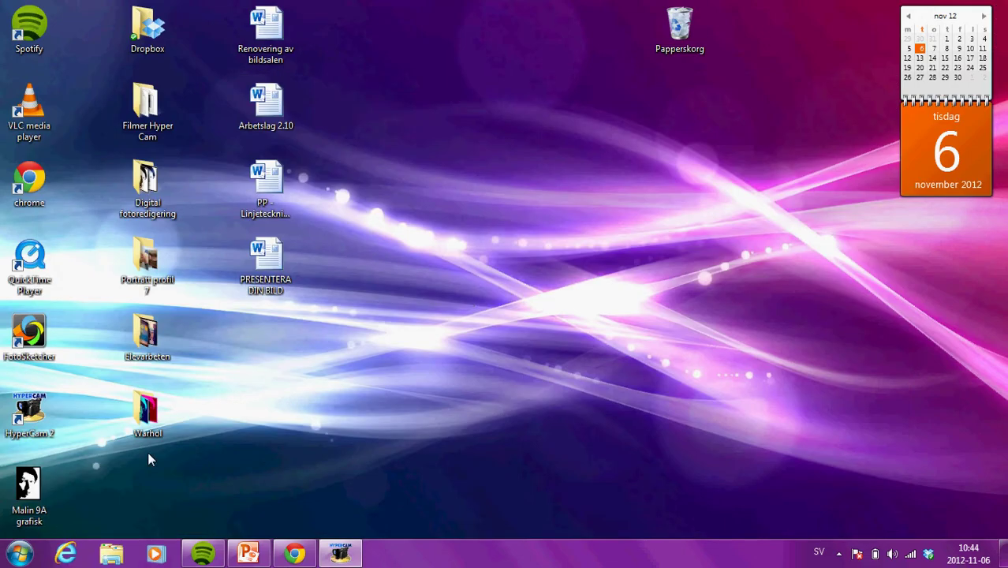
{"action": "left_click", "coordinate": [294, 554]}
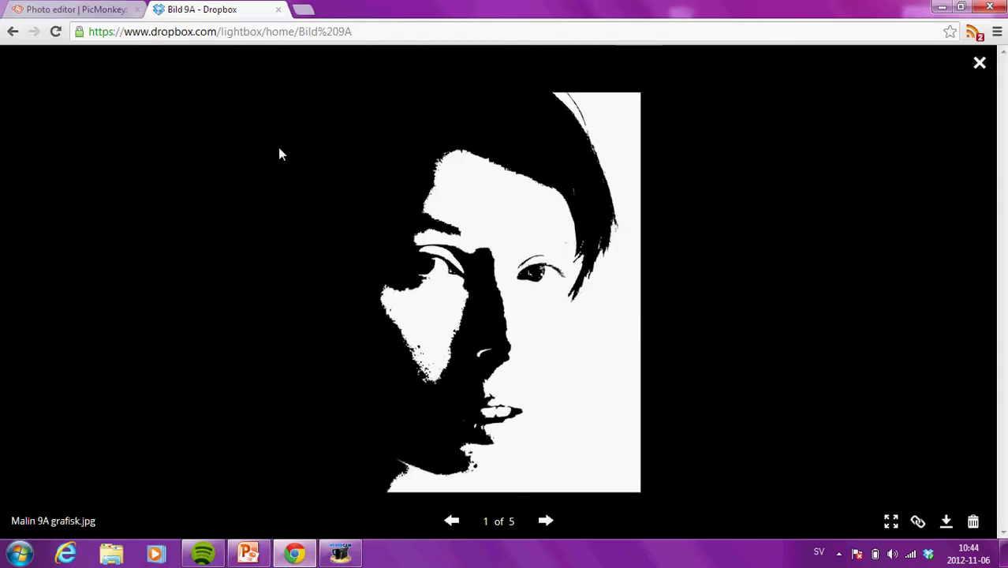
{"action": "left_click", "coordinate": [979, 62]}
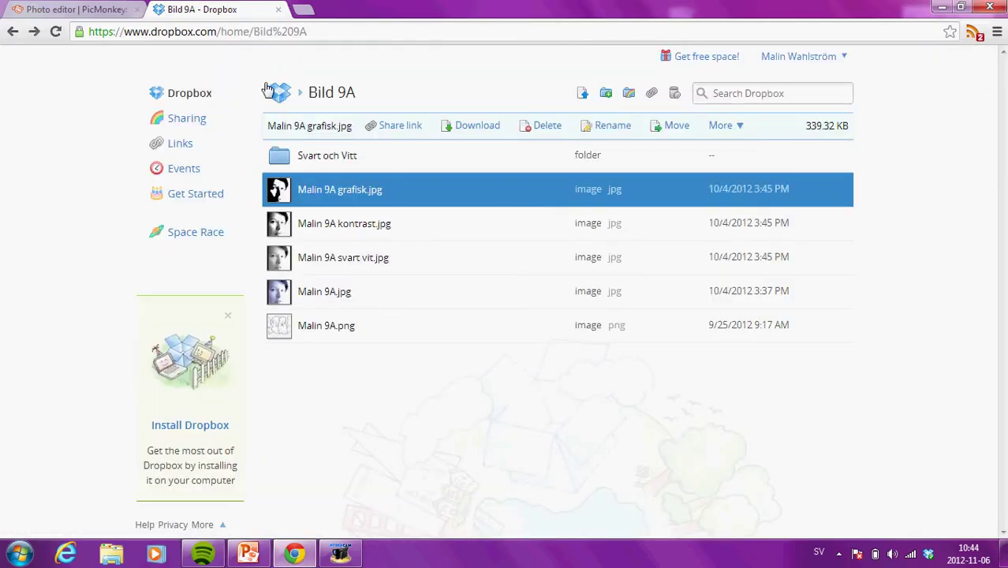
{"action": "left_click", "coordinate": [68, 9]}
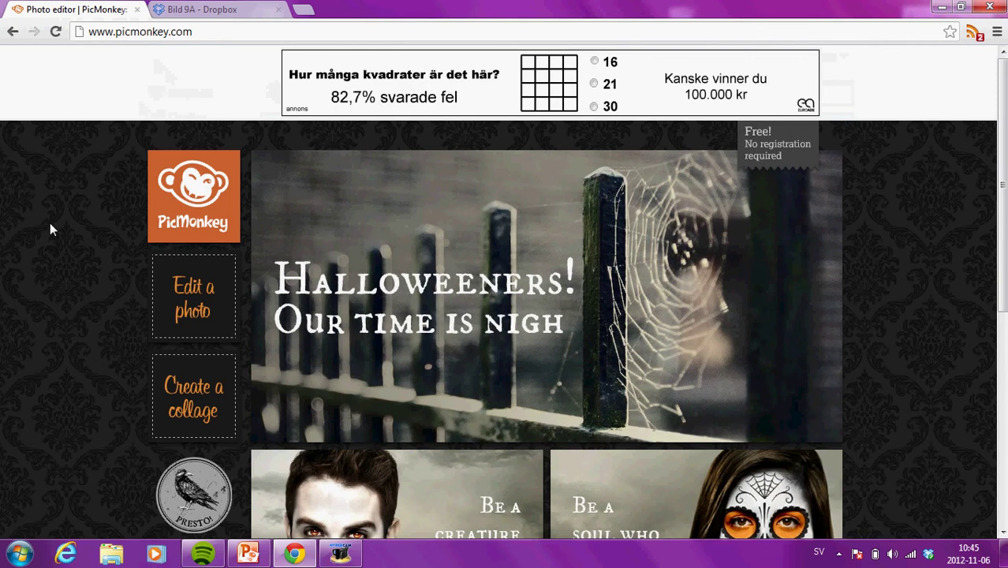
Open the grafisk JPEG from Skrivbord in PicMonkey's photo editor.
{"action": "left_click", "coordinate": [186, 311]}
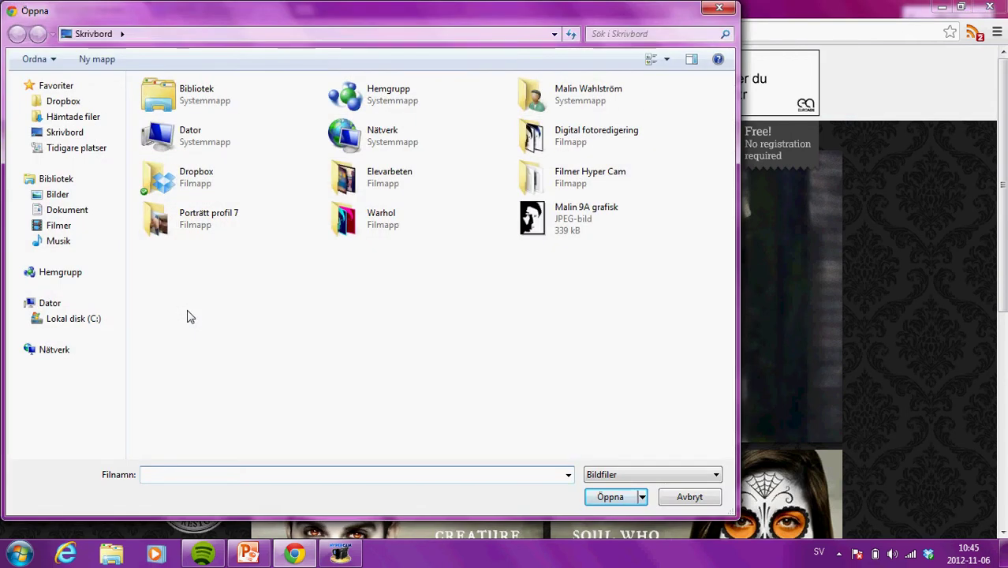
{"action": "left_click", "coordinate": [523, 231]}
{"action": "left_click", "coordinate": [610, 497]}
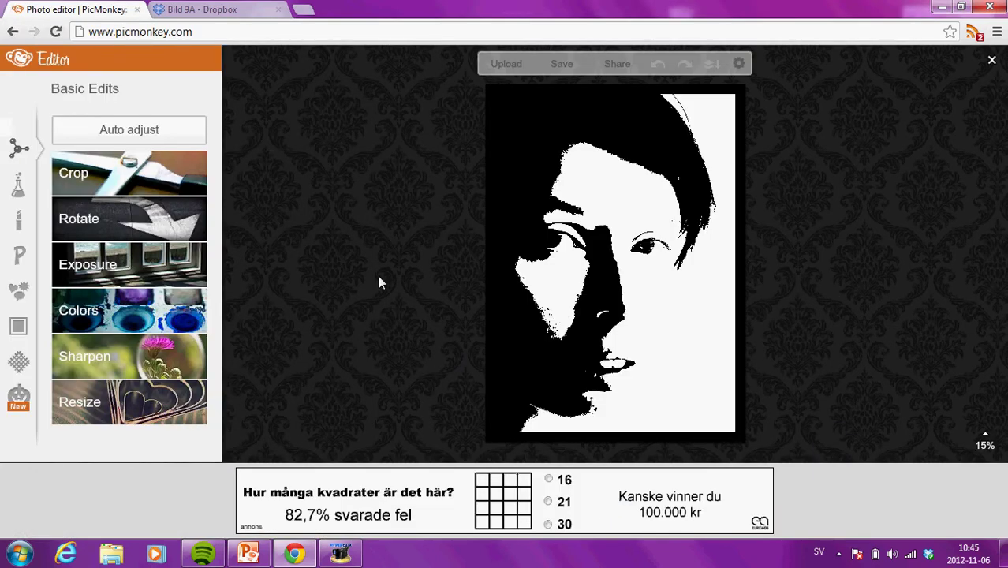
Preview the Paintbox Warhol effect, turning the portrait dark blue and yellow.
{"action": "left_click", "coordinate": [24, 198]}
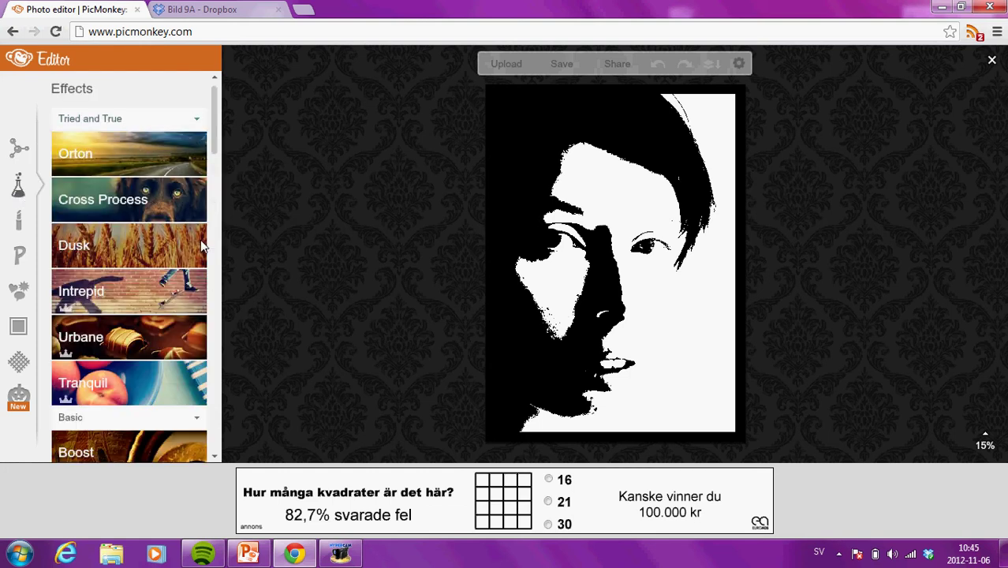
{"action": "scroll", "coordinate": [202, 246], "scroll_direction": "down", "scroll_amount": 3}
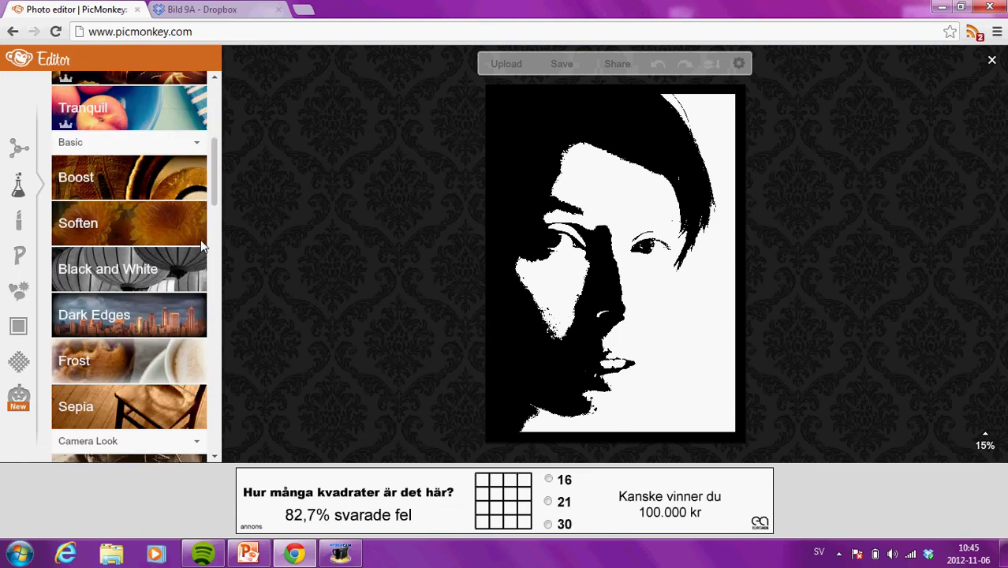
{"action": "scroll", "coordinate": [202, 246], "scroll_direction": "down", "scroll_amount": 1}
{"action": "scroll", "coordinate": [202, 246], "scroll_direction": "down", "scroll_amount": 3}
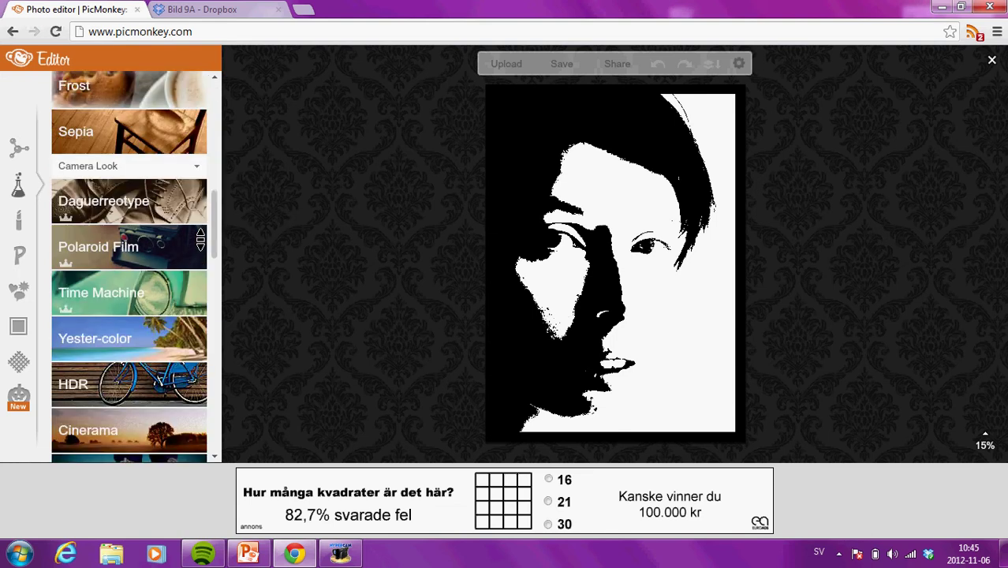
{"action": "scroll", "coordinate": [201, 240], "scroll_direction": "down", "scroll_amount": 5}
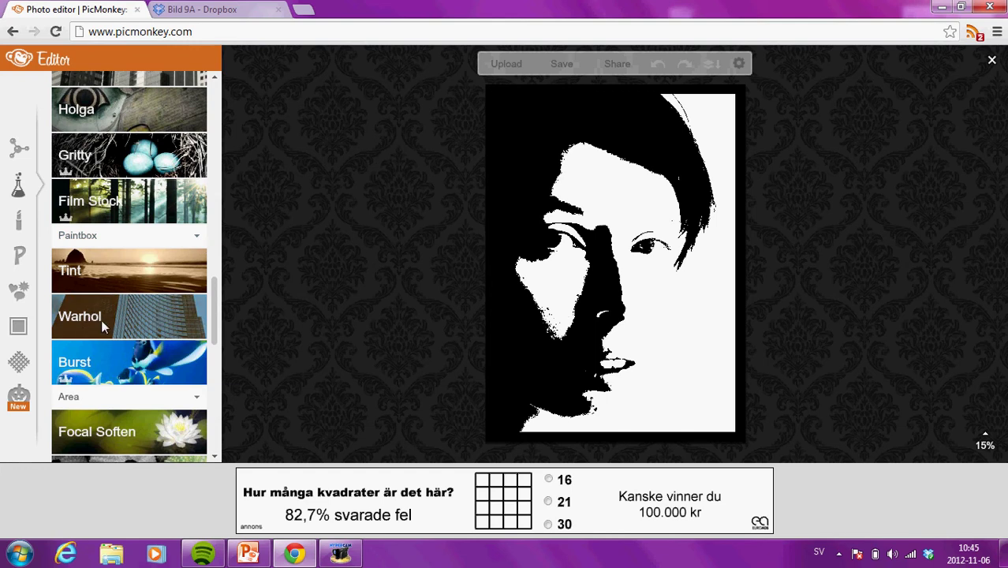
{"action": "left_click", "coordinate": [103, 323]}
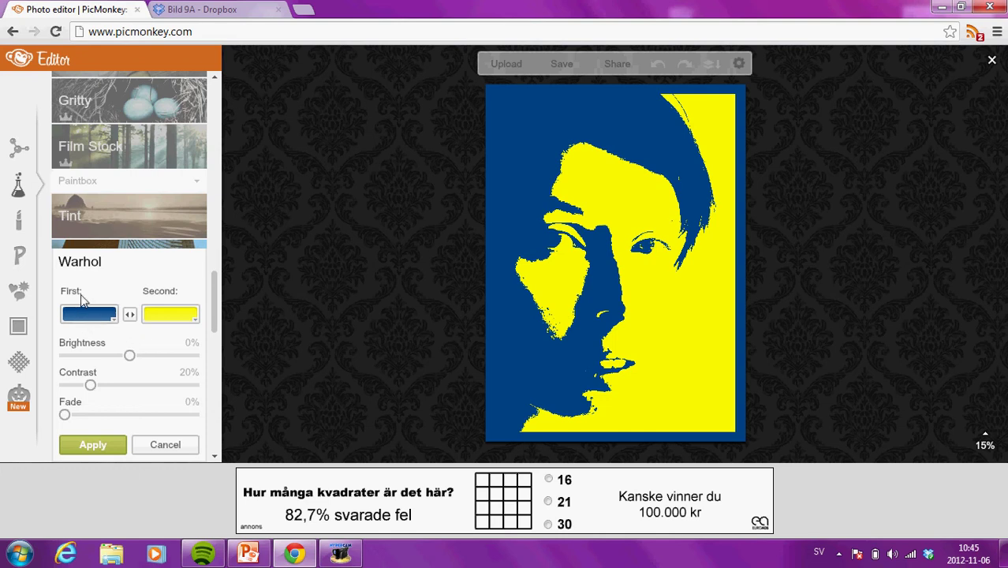
Recolour the Warhol effect to crimson AA0038 and green 00FF00, and apply it.
{"action": "left_click", "coordinate": [114, 319]}
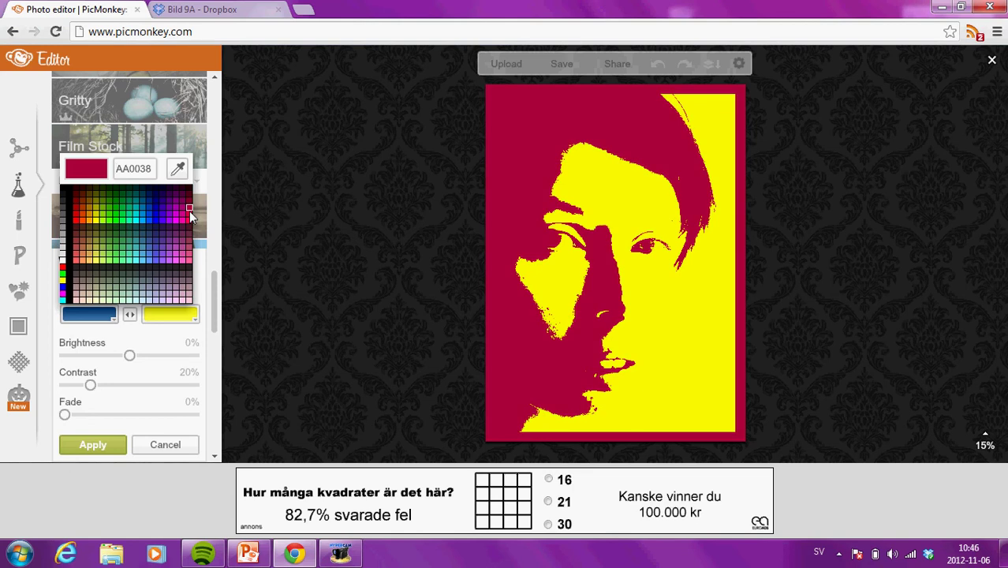
{"action": "left_click", "coordinate": [189, 211]}
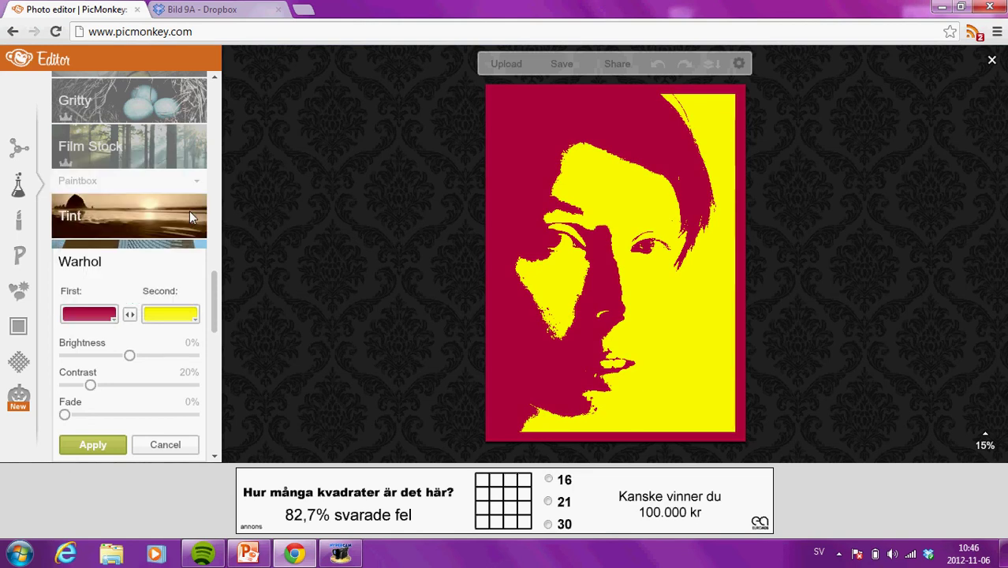
{"action": "left_click", "coordinate": [191, 324]}
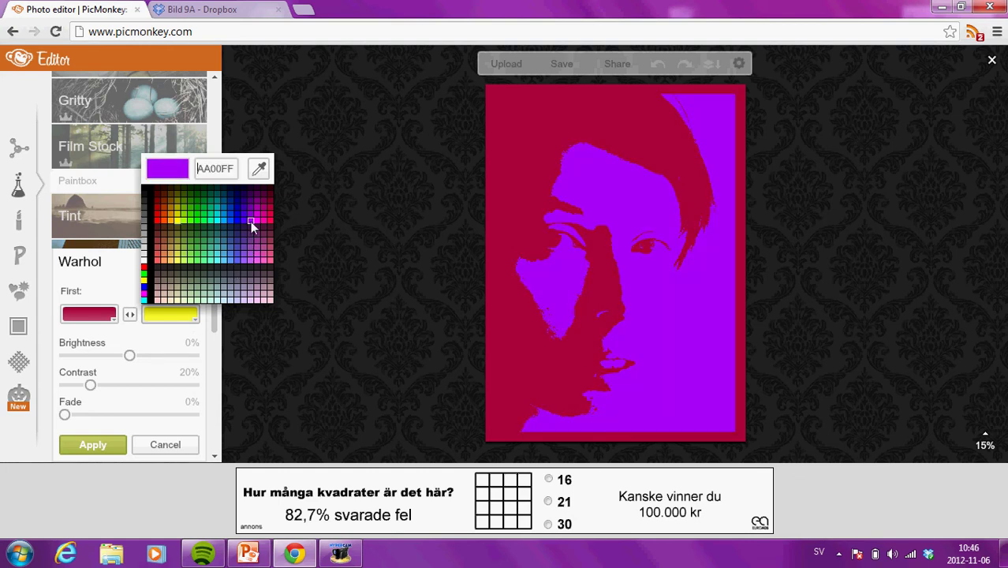
{"action": "left_click", "coordinate": [202, 227]}
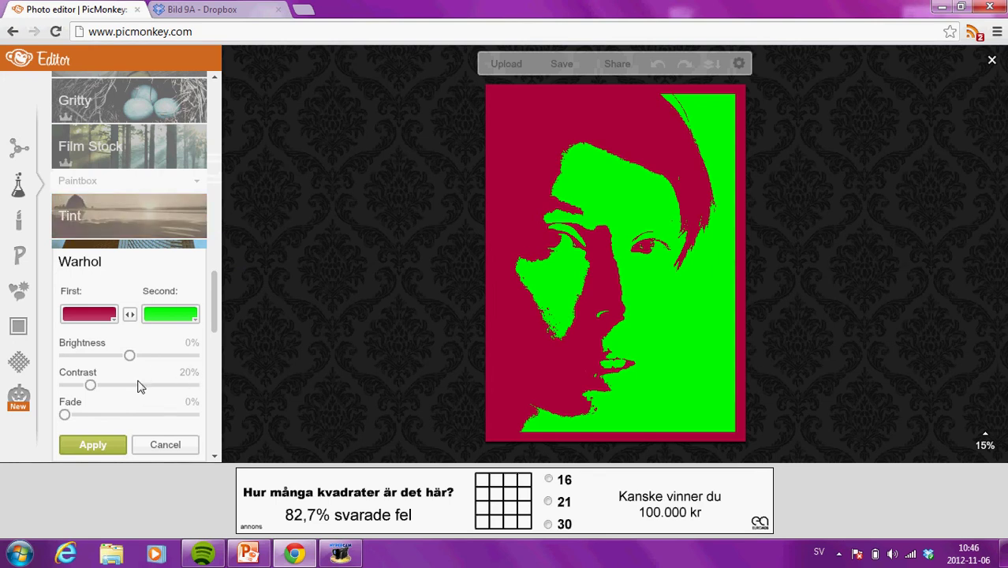
{"action": "left_click", "coordinate": [102, 447]}
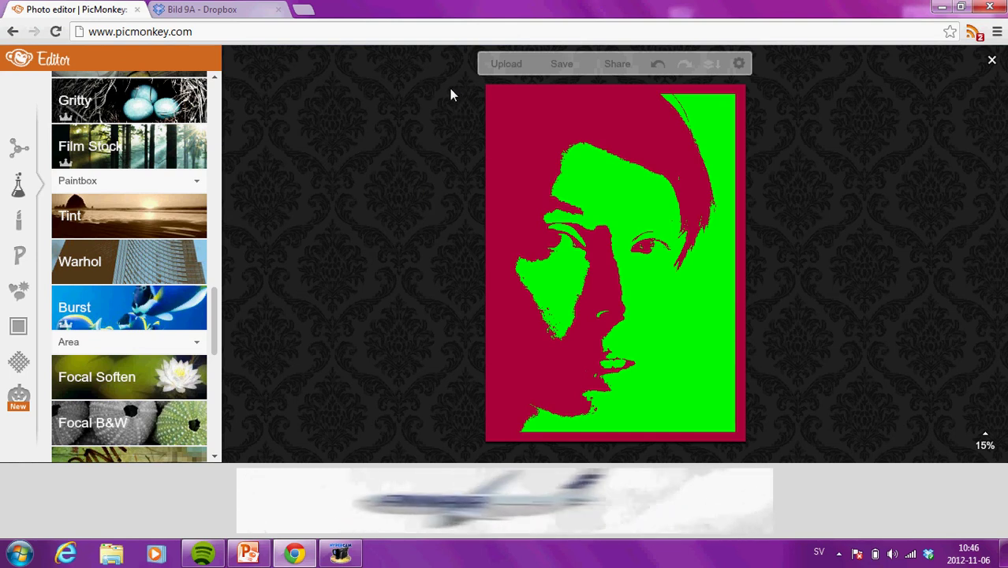
Save the portrait to Skrivbord as a PNG, renaming 'grafisk' to 'warhol1'.
{"action": "left_click", "coordinate": [571, 66]}
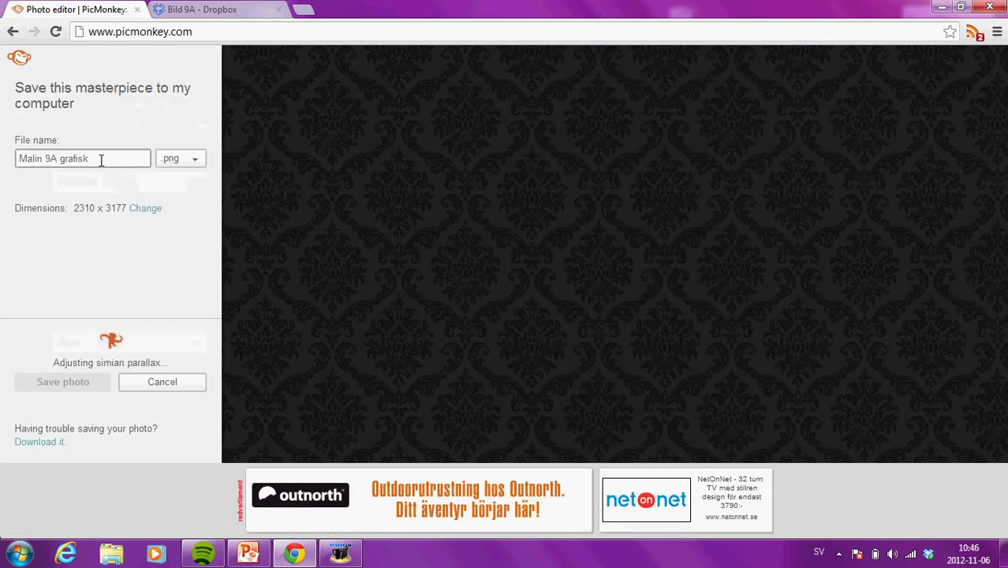
{"action": "key", "text": "BackSpace"}
{"action": "key", "text": "BackSpace"}
{"action": "key", "text": "BackSpace"}
{"action": "key", "text": "BackSpace"}
{"action": "key", "text": "BackSpace"}
{"action": "key", "text": "BackSpace"}
{"action": "key", "text": "BackSpace"}
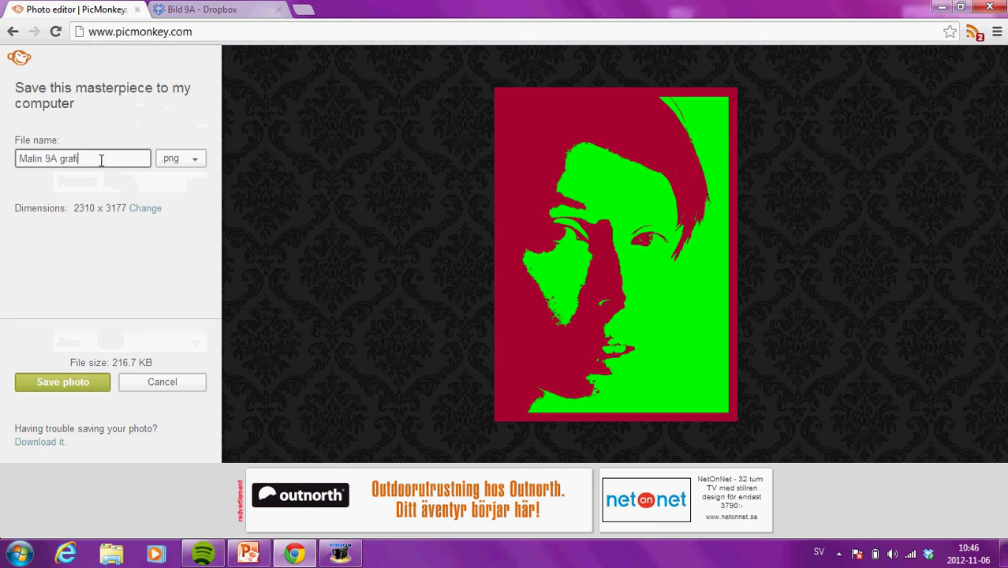
{"action": "type", "text": "wa"}
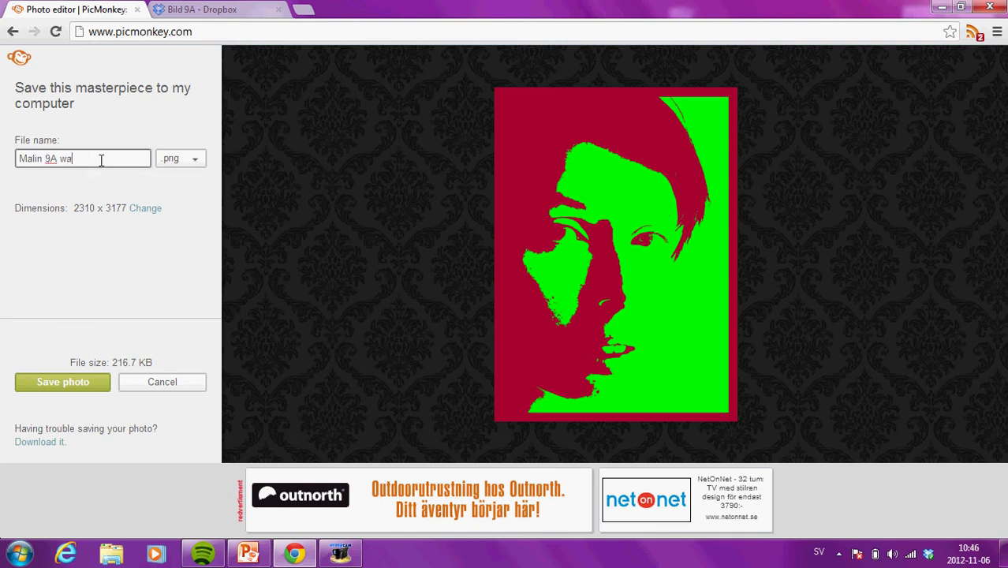
{"action": "type", "text": "rhol1"}
{"action": "left_click", "coordinate": [64, 388]}
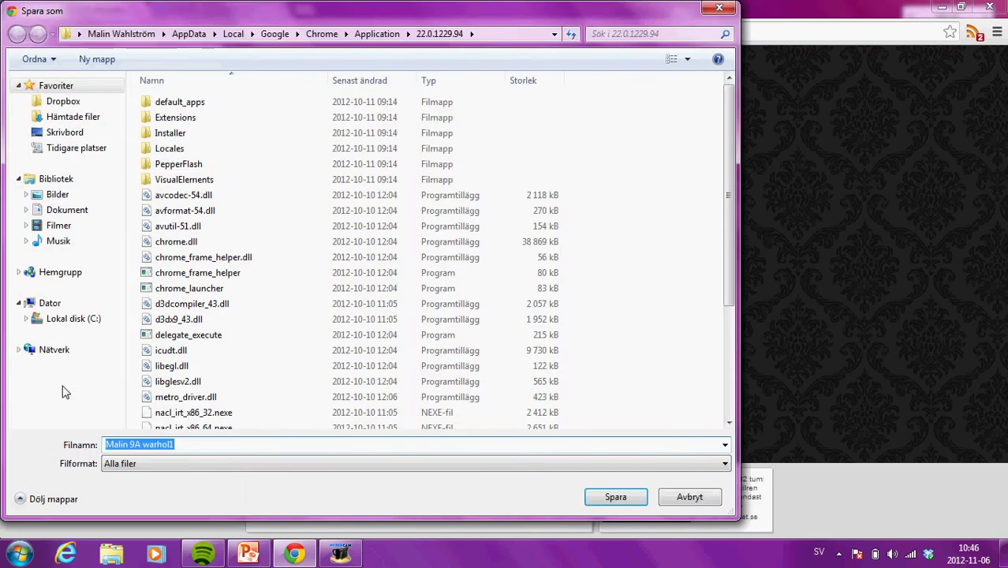
{"action": "left_click", "coordinate": [64, 132]}
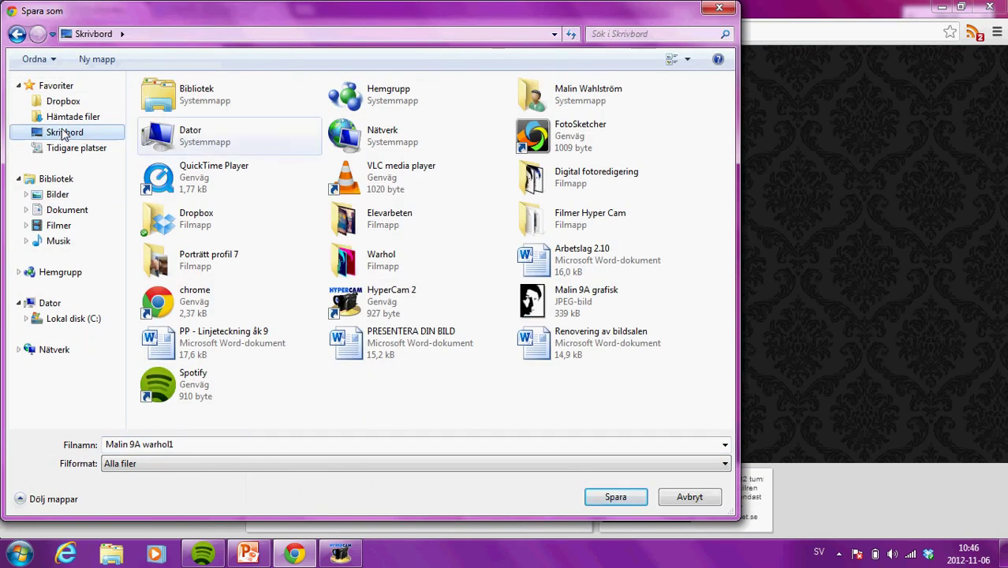
{"action": "left_click", "coordinate": [622, 500]}
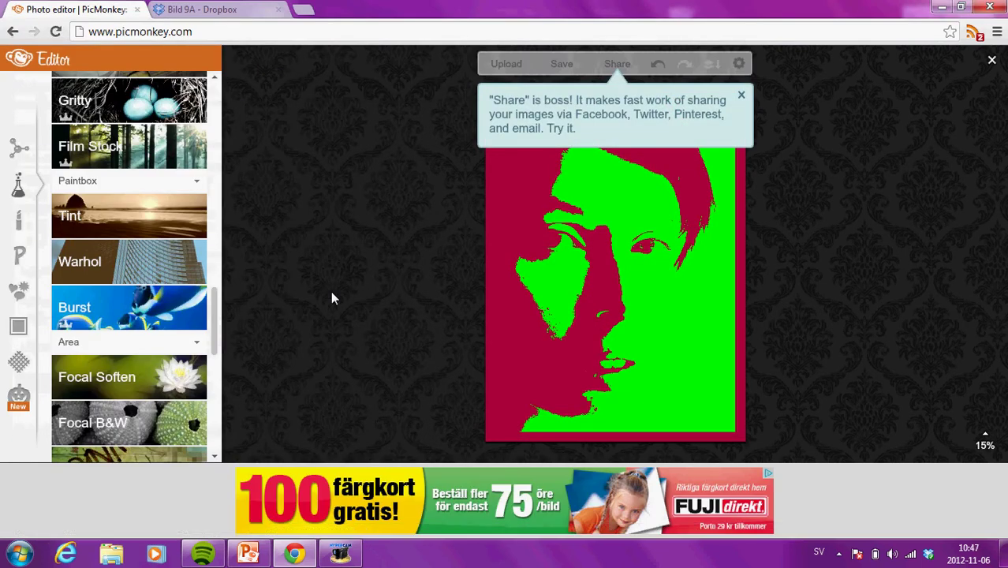
Preview a blue-and-yellow Warhol variant, then close the PicMonkey tab.
{"action": "left_click", "coordinate": [89, 264]}
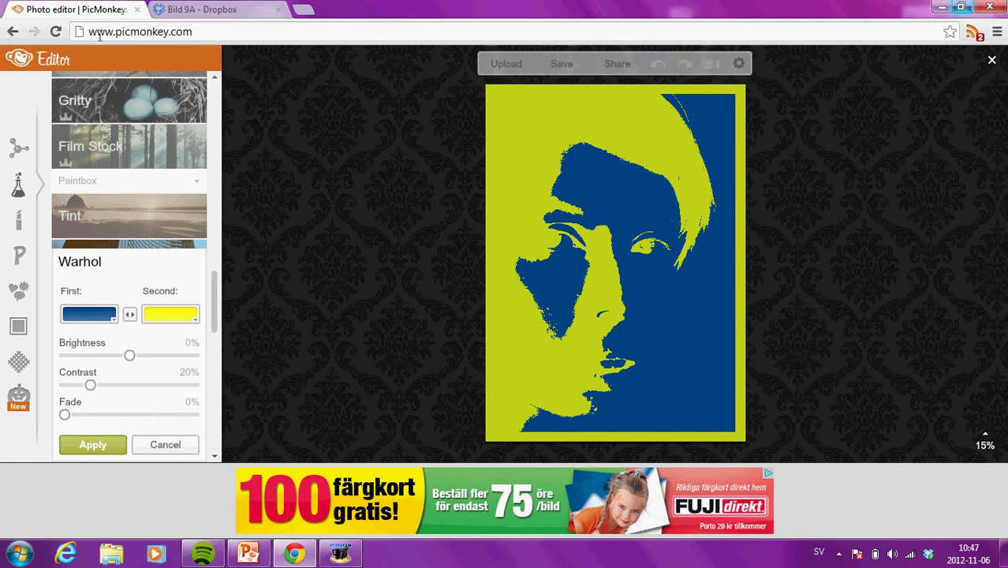
{"action": "left_click", "coordinate": [137, 10]}
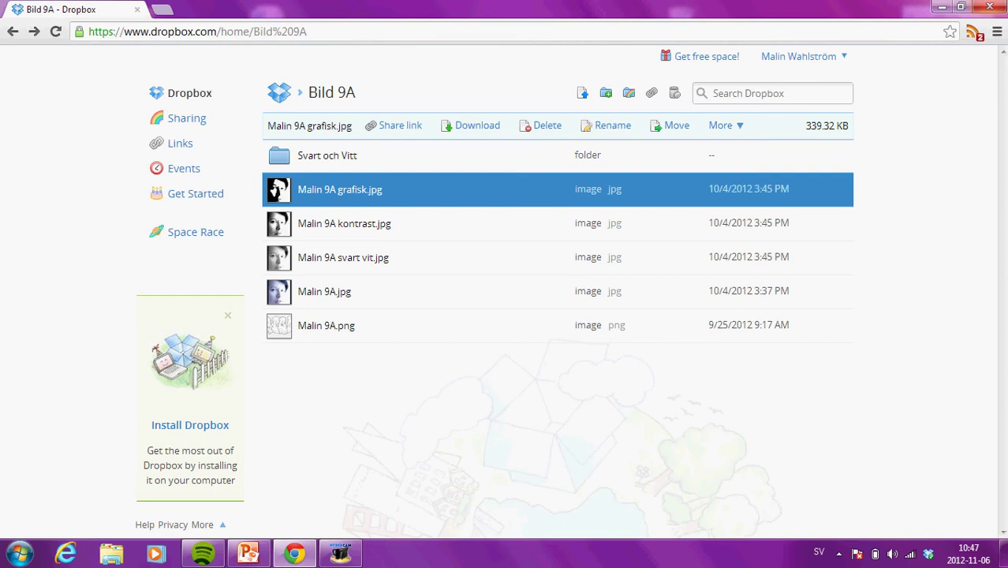
Minimize Chrome and open the desktop Warhol folder holding Warhol01 to Warhol04.
{"action": "left_click", "coordinate": [941, 7]}
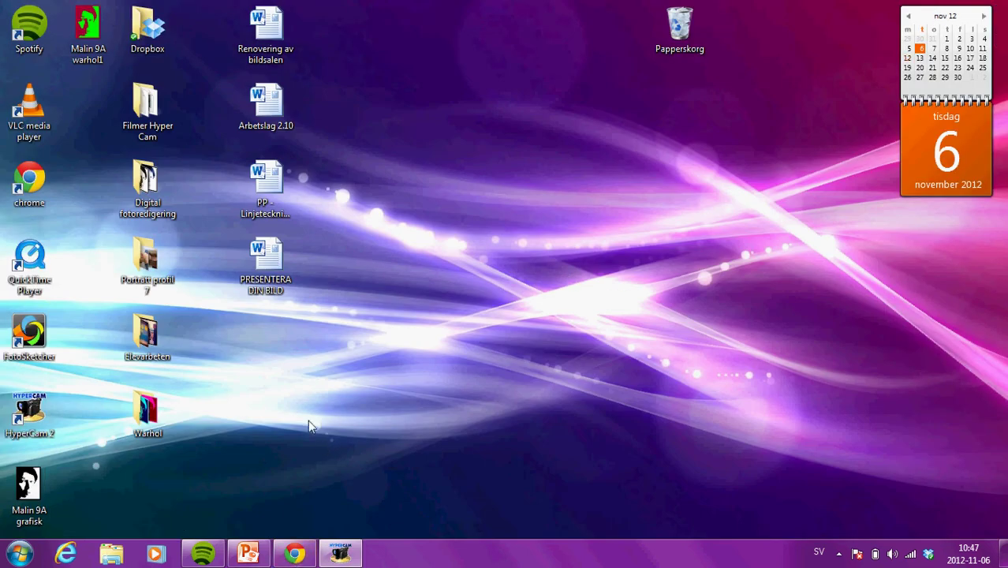
{"action": "double_click", "coordinate": [157, 406]}
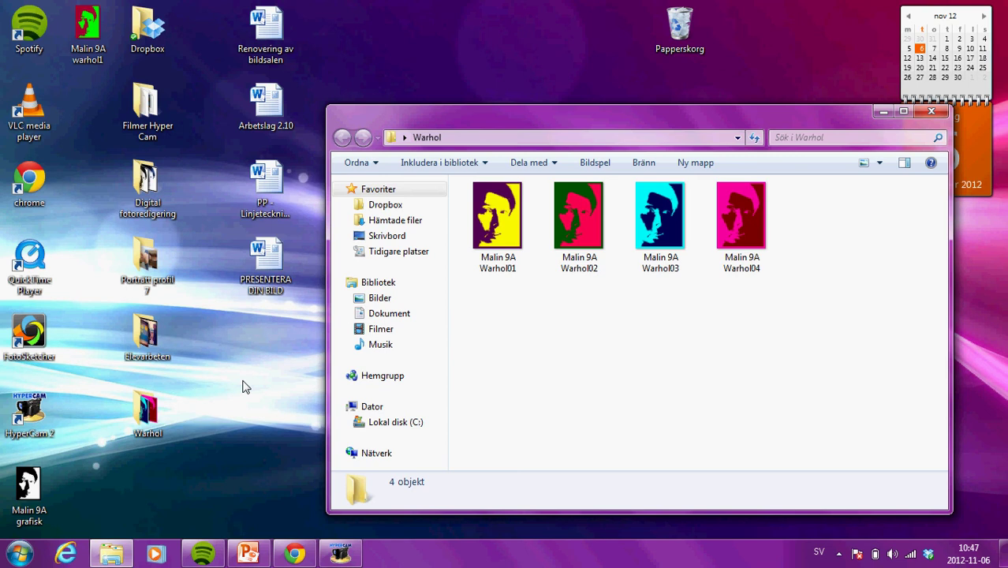
Launch Word 2010, set the blank document to two columns, and start inserting a picture.
{"action": "left_click", "coordinate": [20, 555]}
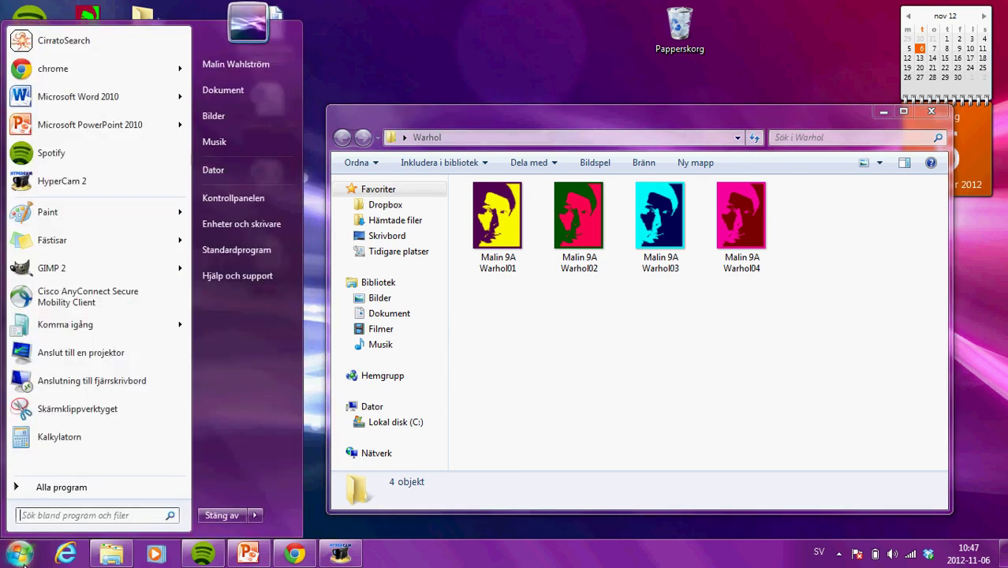
{"action": "left_click", "coordinate": [90, 98]}
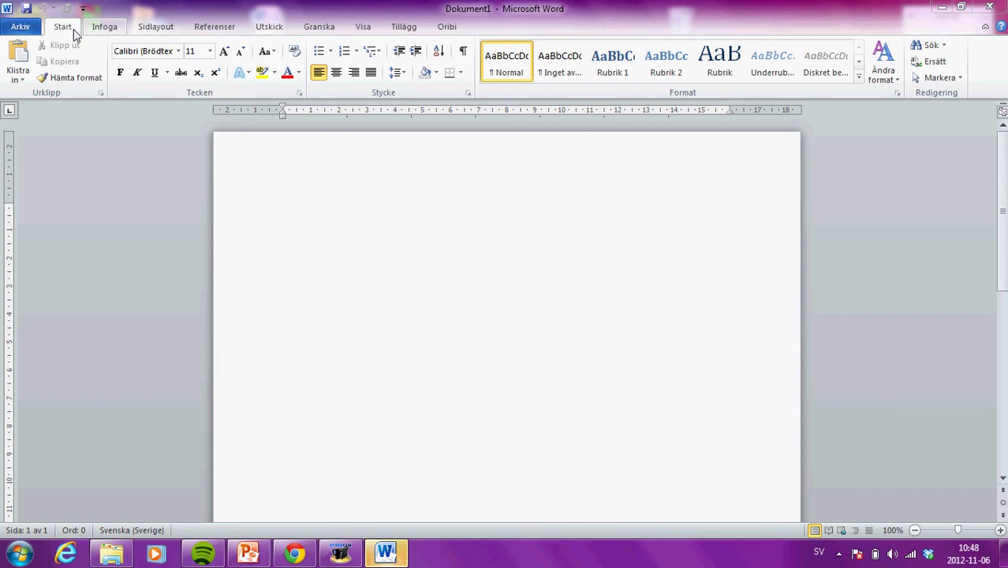
{"action": "left_click", "coordinate": [167, 24]}
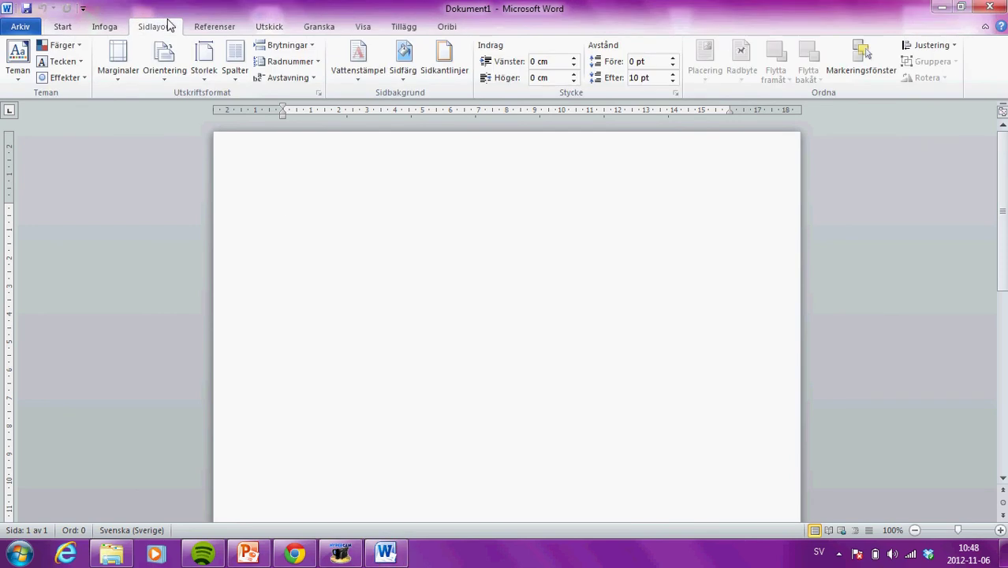
{"action": "left_click", "coordinate": [238, 57]}
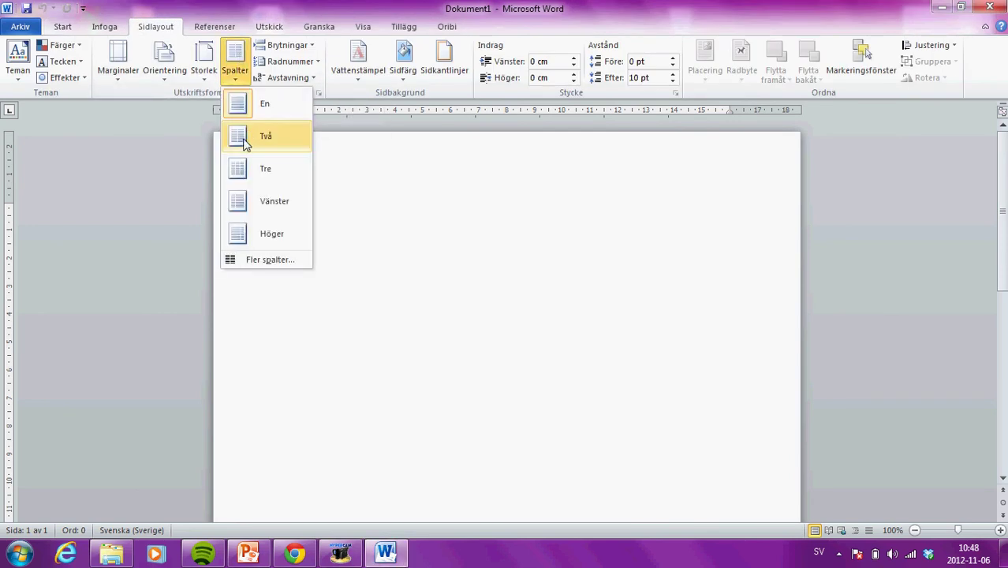
{"action": "left_click", "coordinate": [244, 139]}
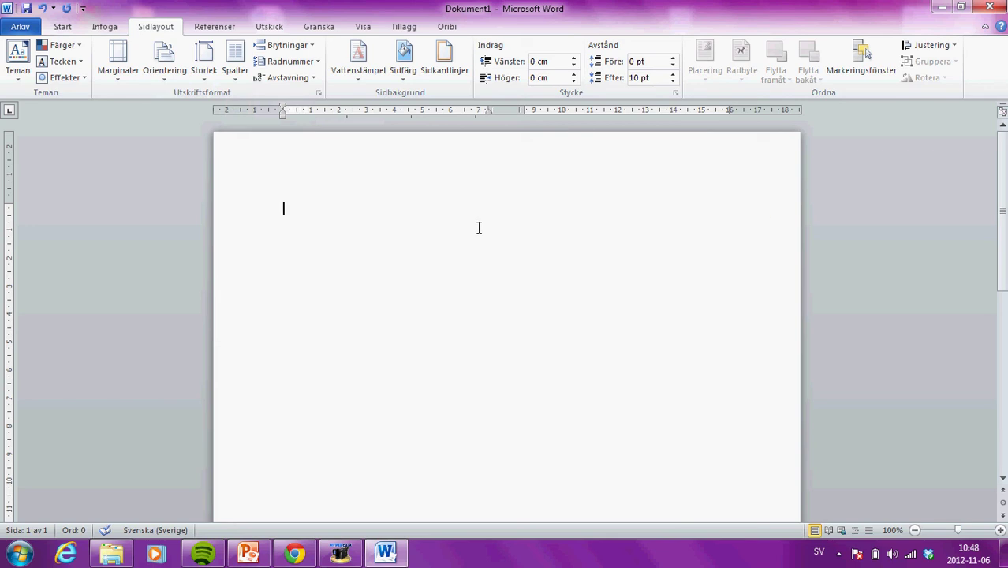
{"action": "left_click", "coordinate": [103, 29]}
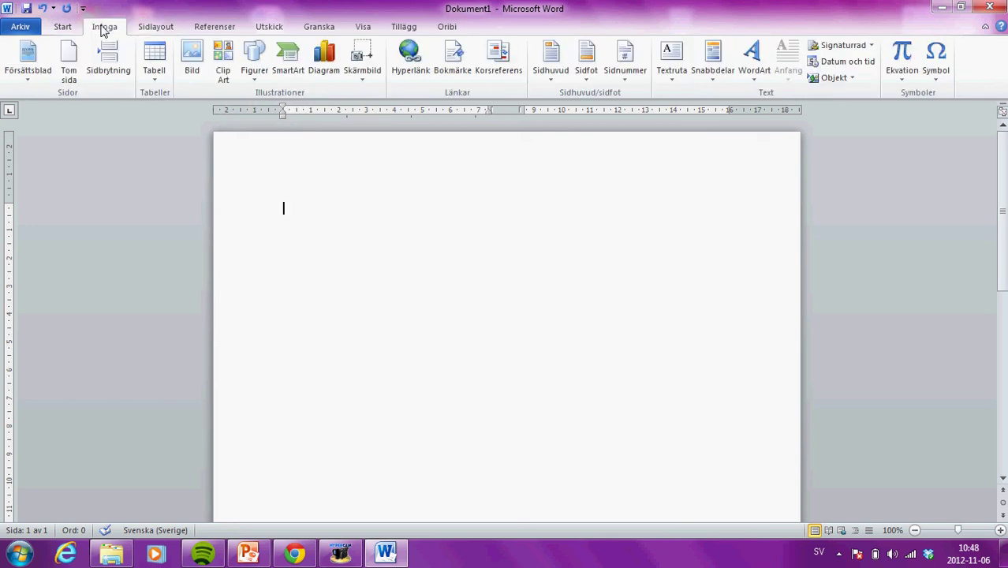
{"action": "left_click", "coordinate": [193, 59]}
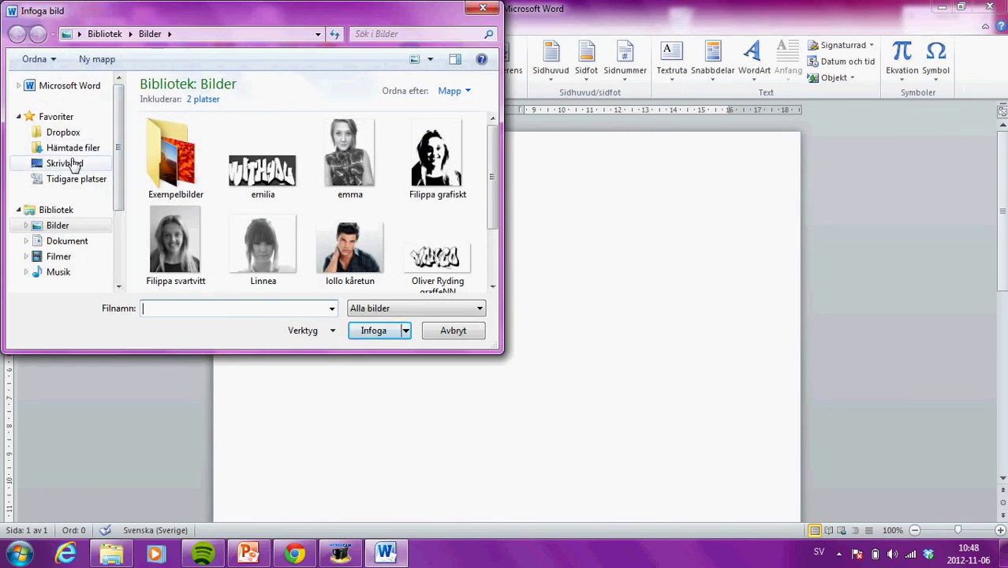
Insert Warhol01 through Warhol04 from the desktop's Warhol folder into the document.
{"action": "left_click", "coordinate": [65, 163]}
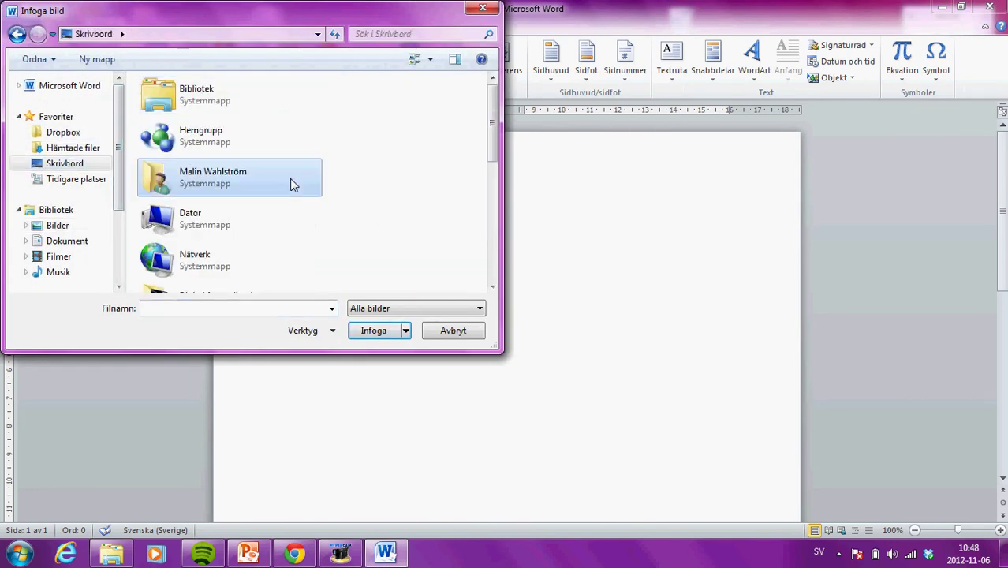
{"action": "scroll", "coordinate": [290, 178], "scroll_direction": "down", "scroll_amount": 5}
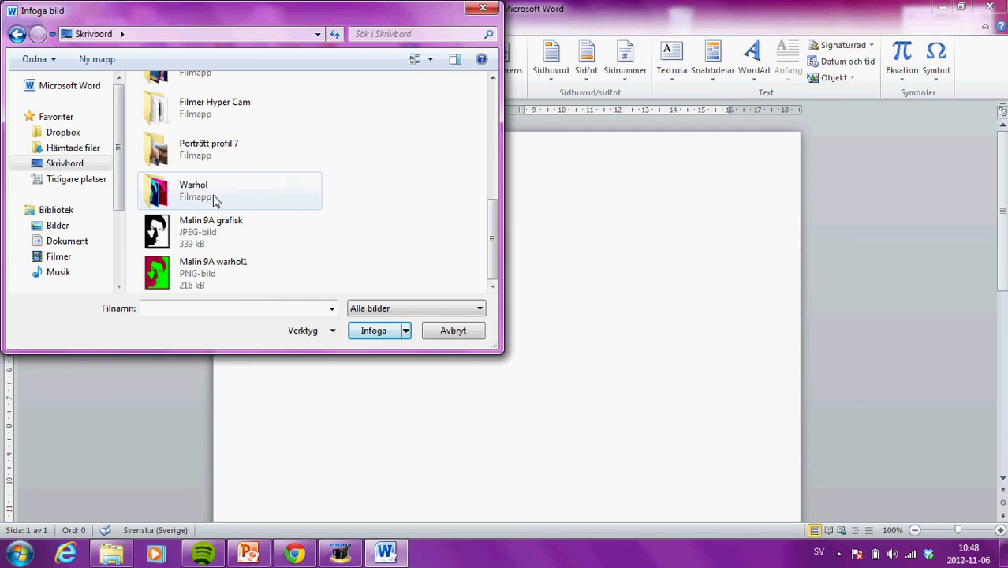
{"action": "double_click", "coordinate": [215, 201]}
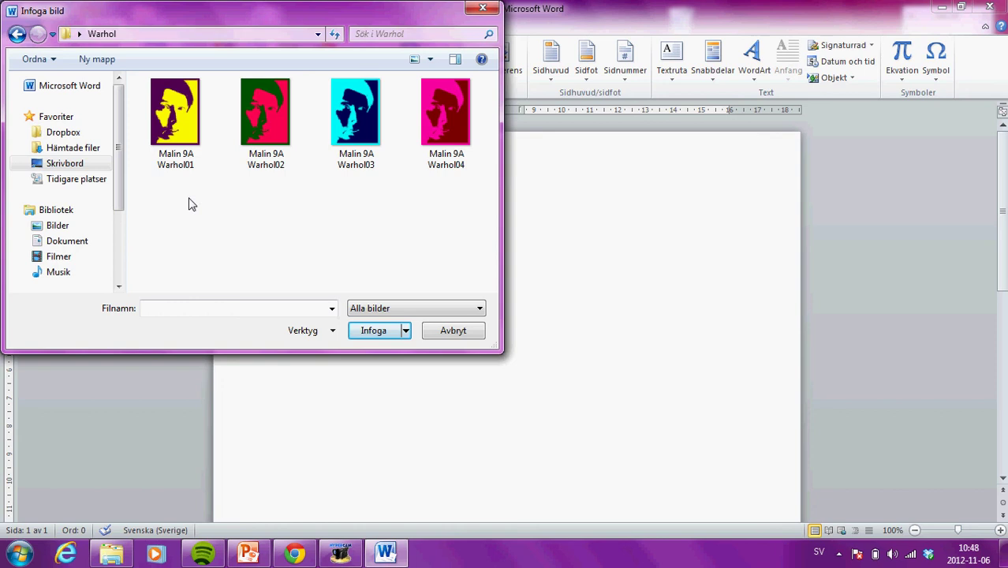
{"action": "left_click", "coordinate": [189, 134]}
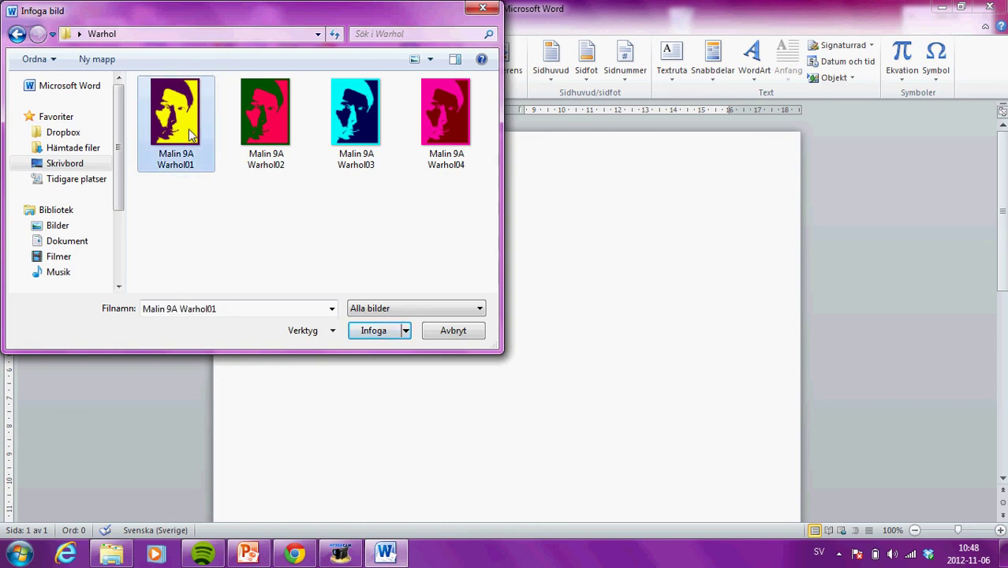
{"action": "left_click", "coordinate": [255, 129], "text": "ctrl"}
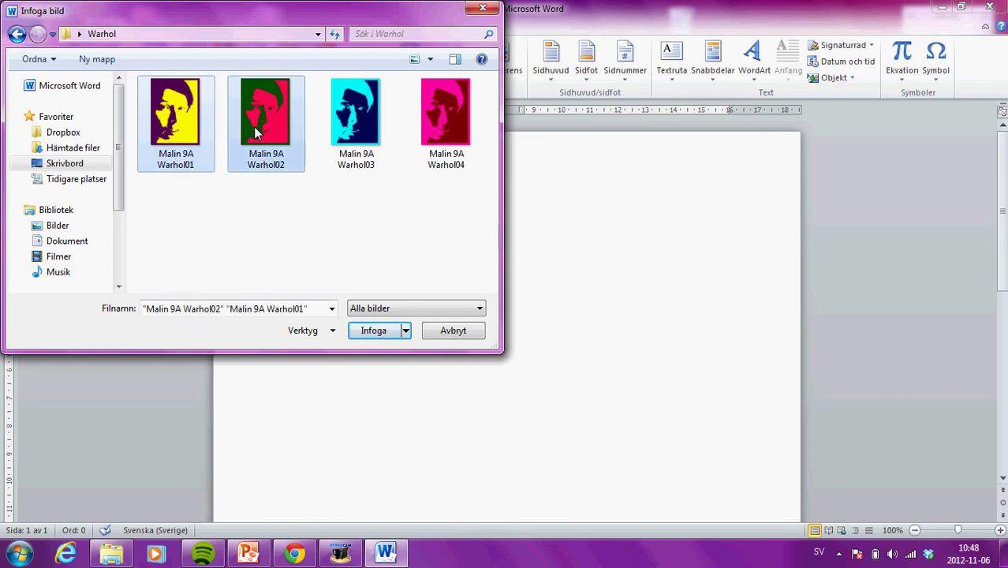
{"action": "left_click", "coordinate": [361, 130], "text": "ctrl"}
{"action": "left_click", "coordinate": [440, 125], "text": "ctrl"}
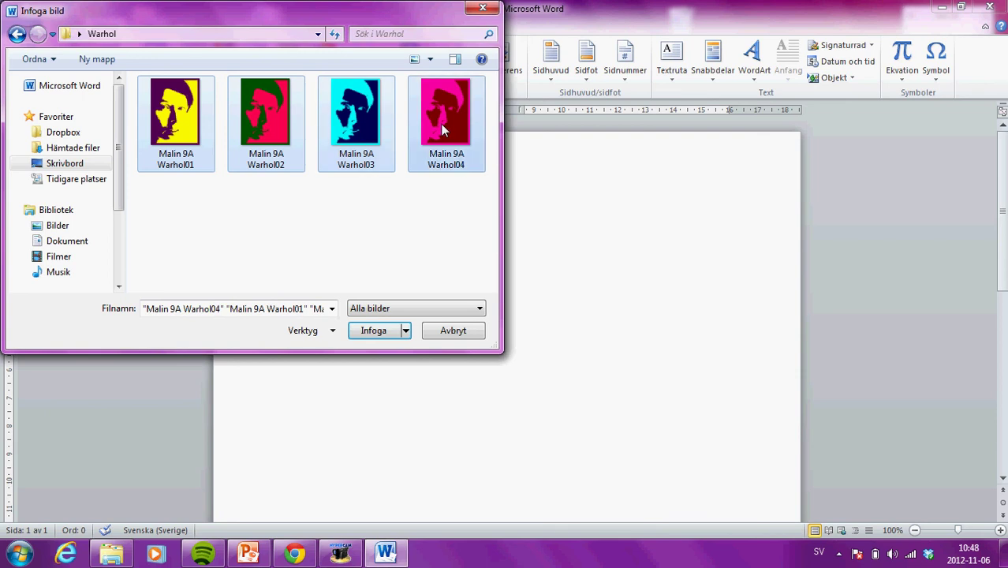
{"action": "left_click", "coordinate": [379, 336]}
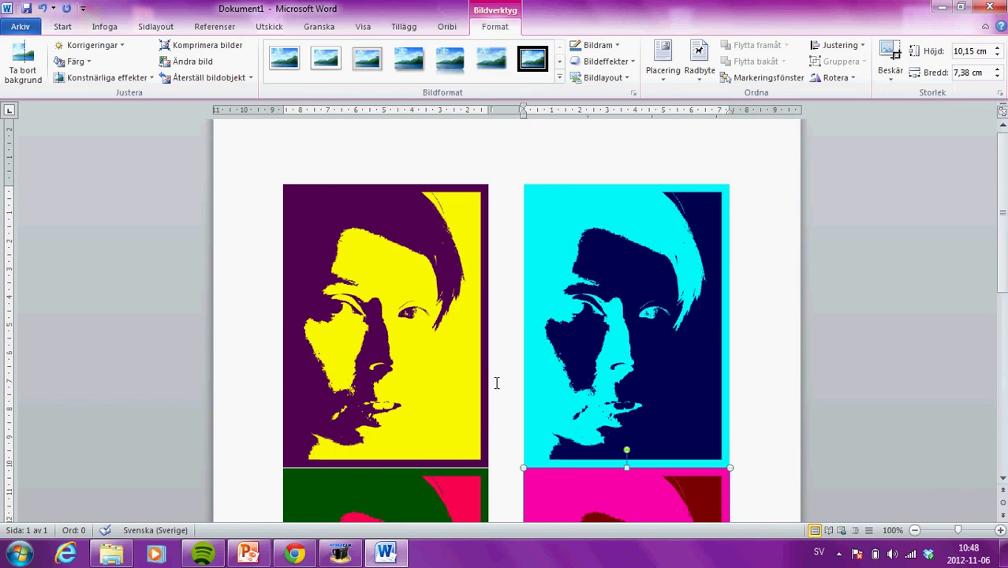
{"action": "scroll", "coordinate": [497, 382], "scroll_direction": "down", "scroll_amount": 1}
{"action": "left_click", "coordinate": [491, 417]}
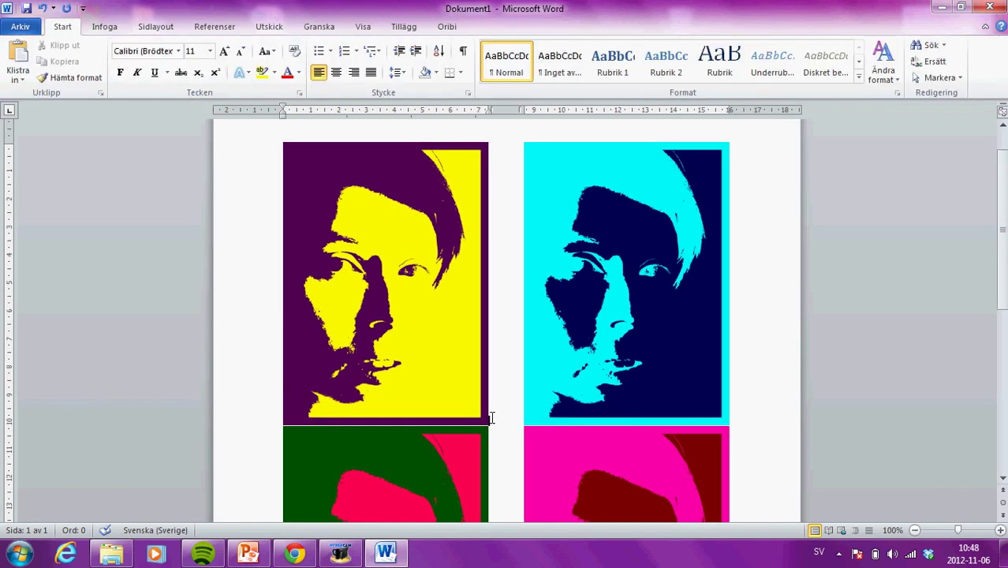
{"action": "key", "text": "Delete"}
{"action": "key", "text": "Delete"}
{"action": "key", "text": "Delete"}
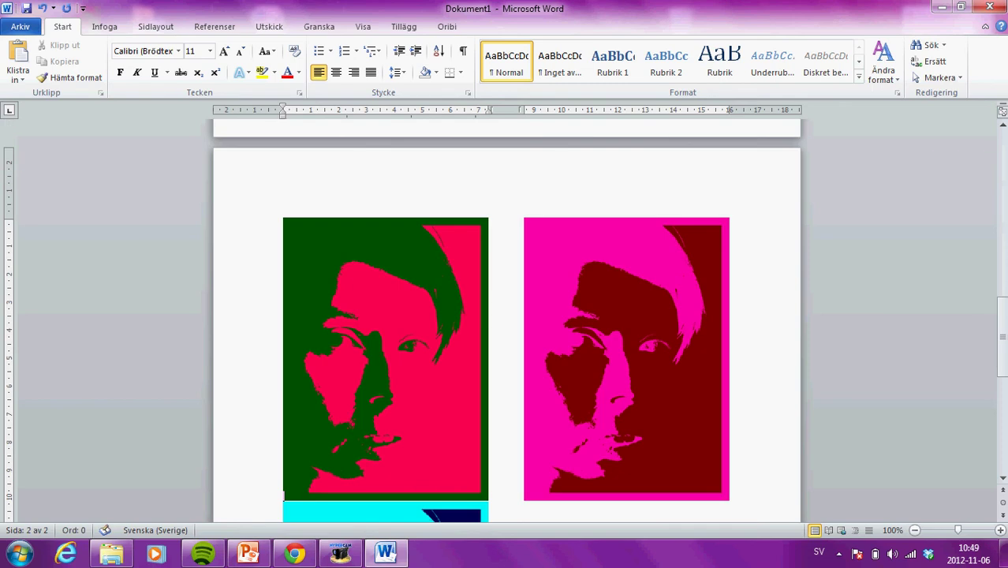
{"action": "key", "text": "Delete"}
{"action": "key", "text": "Delete"}
{"action": "key", "text": "Delete"}
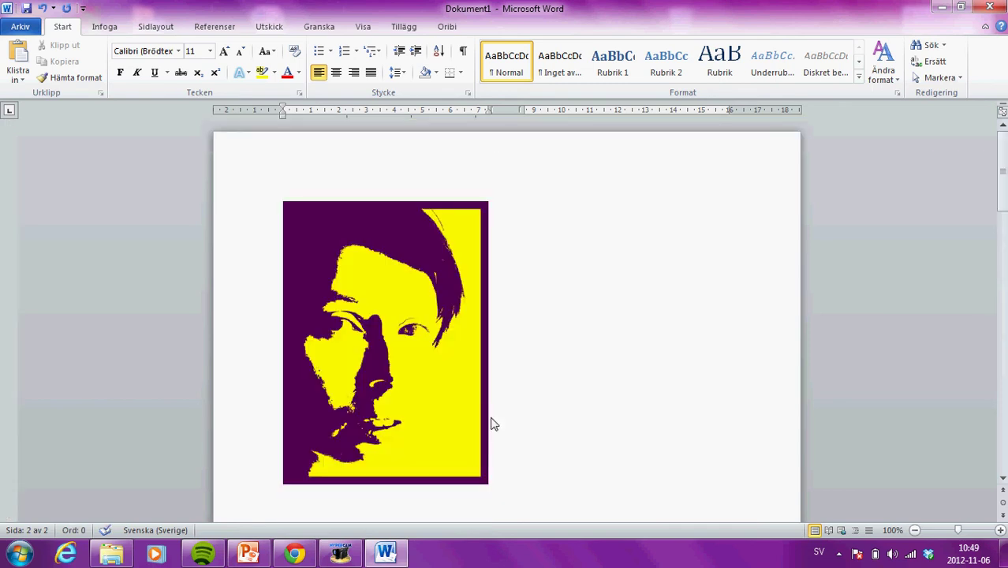
{"action": "middle_click", "coordinate": [490, 416]}
{"action": "key", "text": "ctrl+z"}
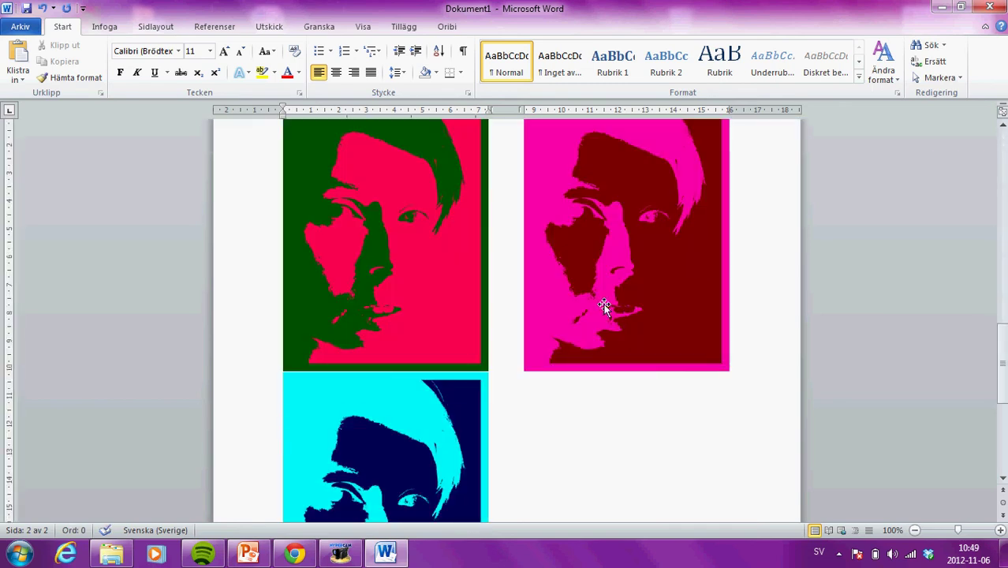
{"action": "left_click_drag", "start_coordinate": [654, 275], "coordinate": [655, 190]}
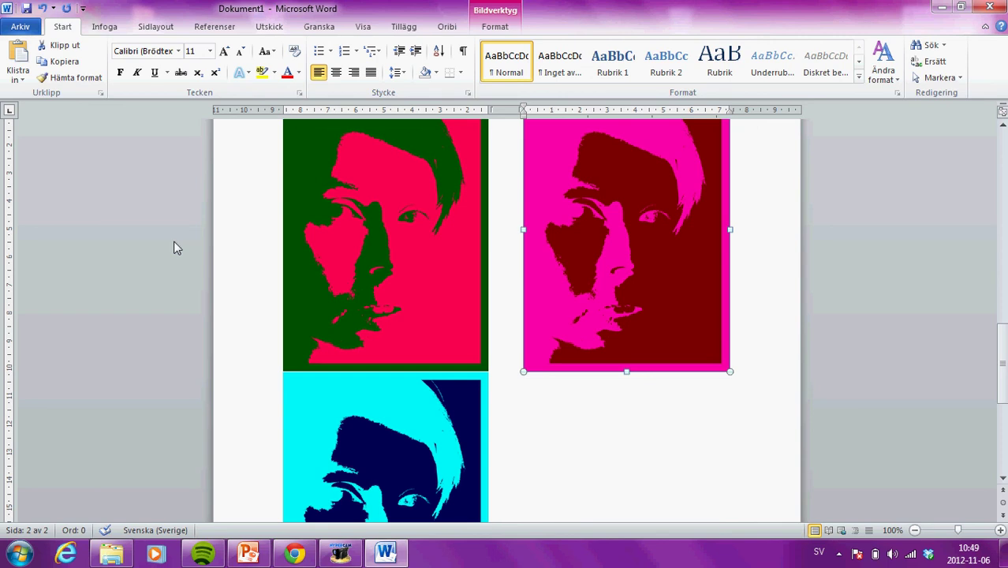
{"action": "scroll", "coordinate": [173, 241], "scroll_direction": "up", "scroll_amount": 5}
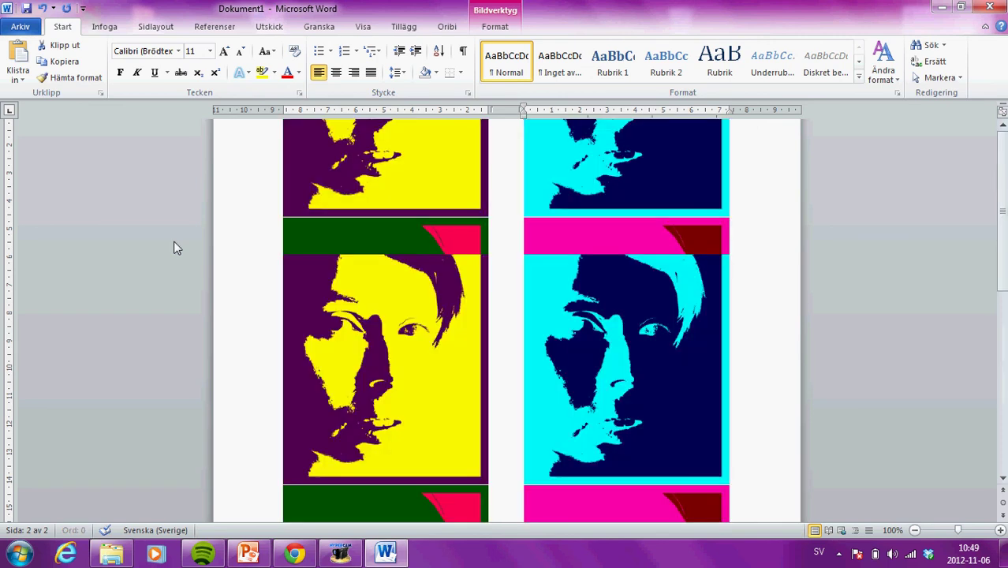
{"action": "left_click", "coordinate": [792, 243]}
{"action": "scroll", "coordinate": [792, 244], "scroll_direction": "up", "scroll_amount": 3}
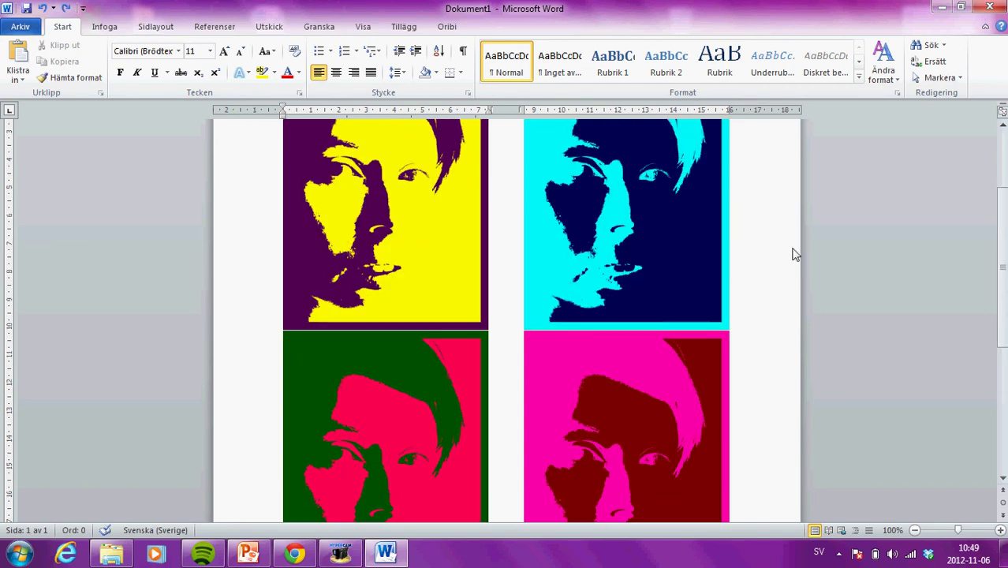
{"action": "scroll", "coordinate": [795, 254], "scroll_direction": "up", "scroll_amount": 3}
{"action": "scroll", "coordinate": [795, 254], "scroll_direction": "down", "scroll_amount": 4}
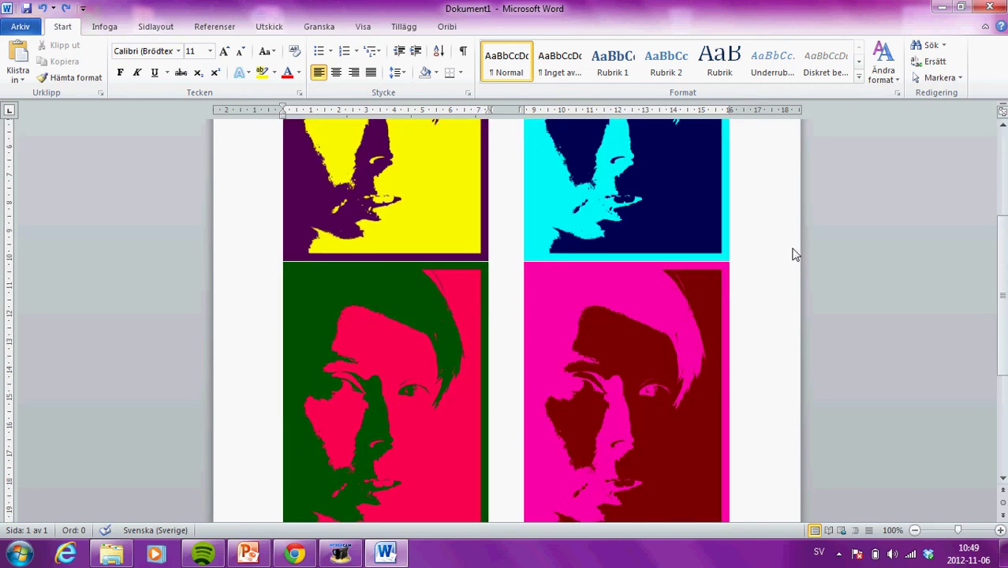
{"action": "scroll", "coordinate": [763, 250], "scroll_direction": "down", "scroll_amount": 5}
{"action": "scroll", "coordinate": [762, 250], "scroll_direction": "up", "scroll_amount": 10}
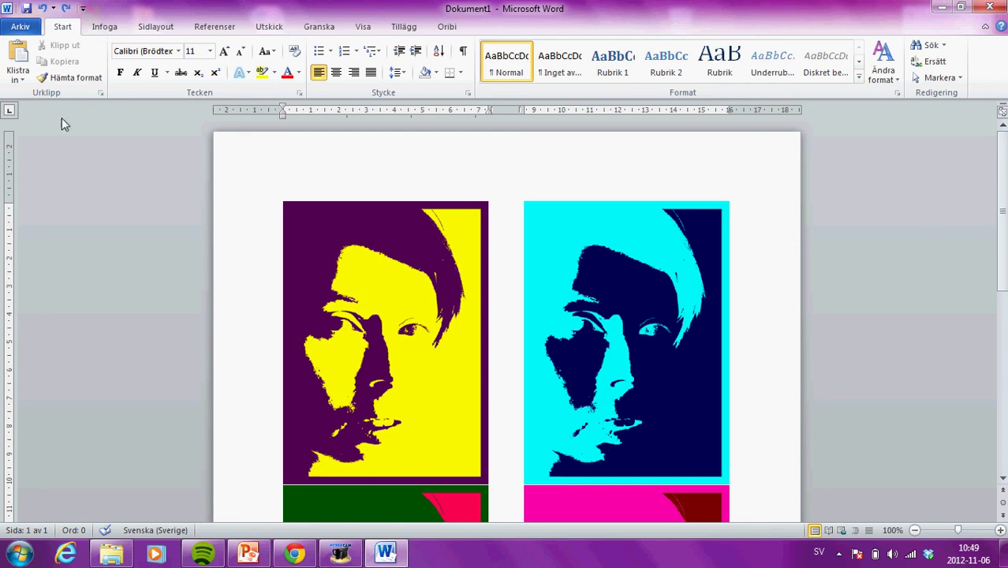
{"action": "left_click", "coordinate": [26, 9]}
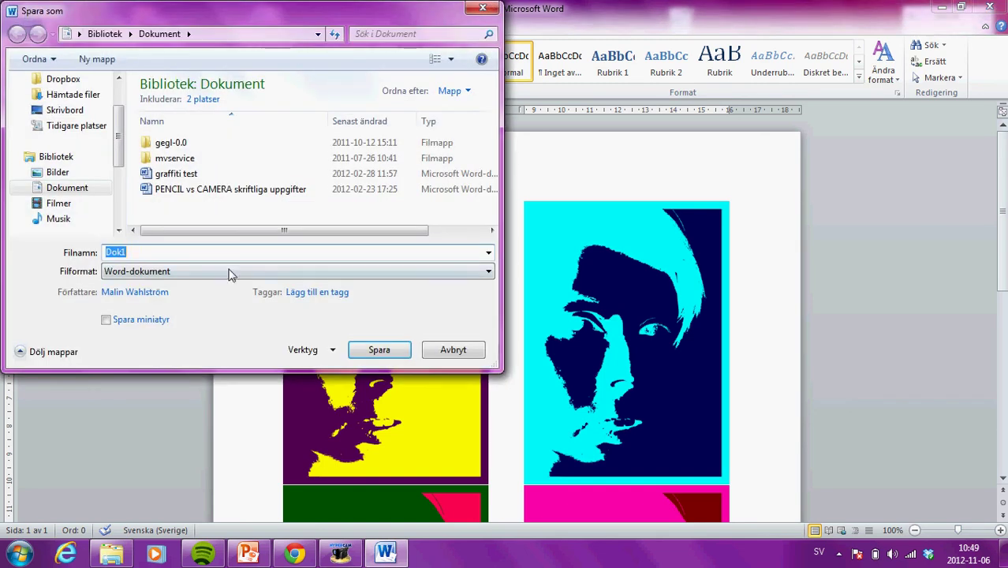
Save the document on the desktop as the author's first name followed by '94 Warhol'.
{"action": "left_click", "coordinate": [67, 110]}
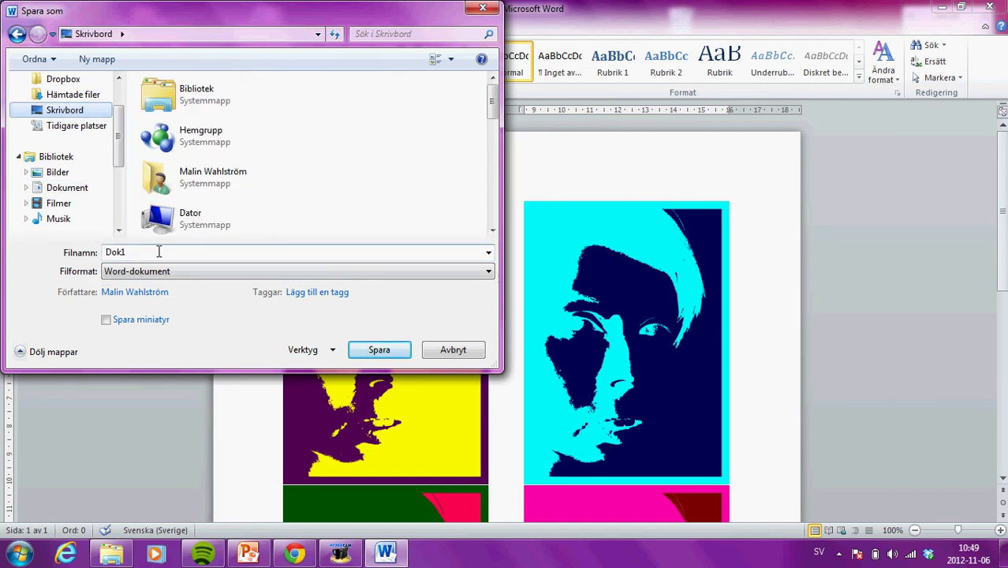
{"action": "left_click", "coordinate": [189, 252]}
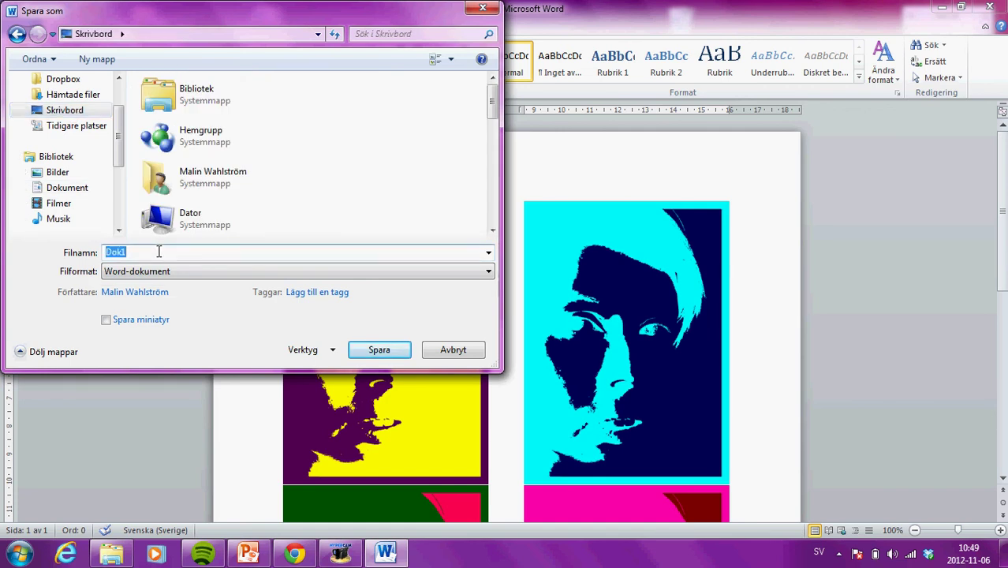
{"action": "type", "text": "Malin "}
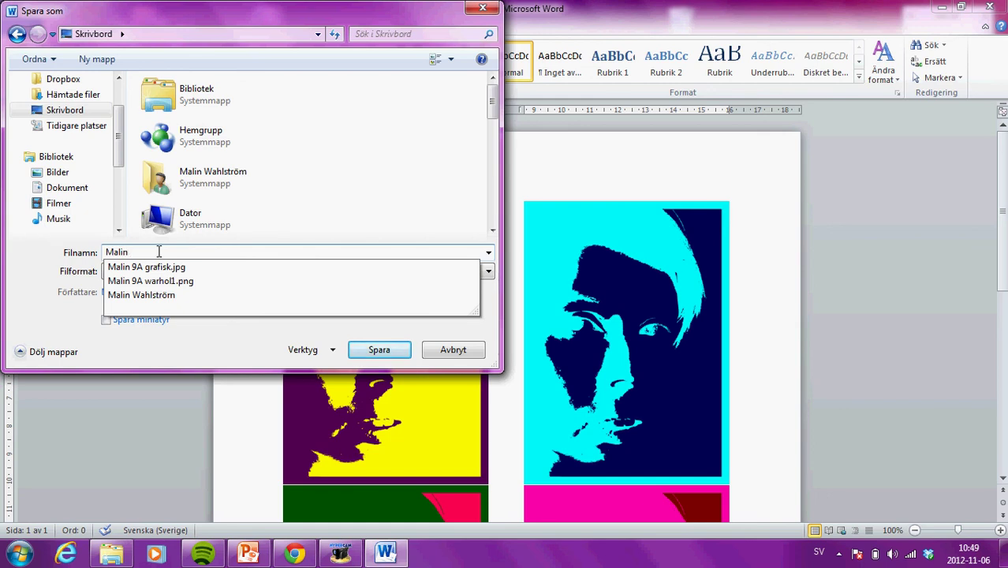
{"action": "type", "text": "94"}
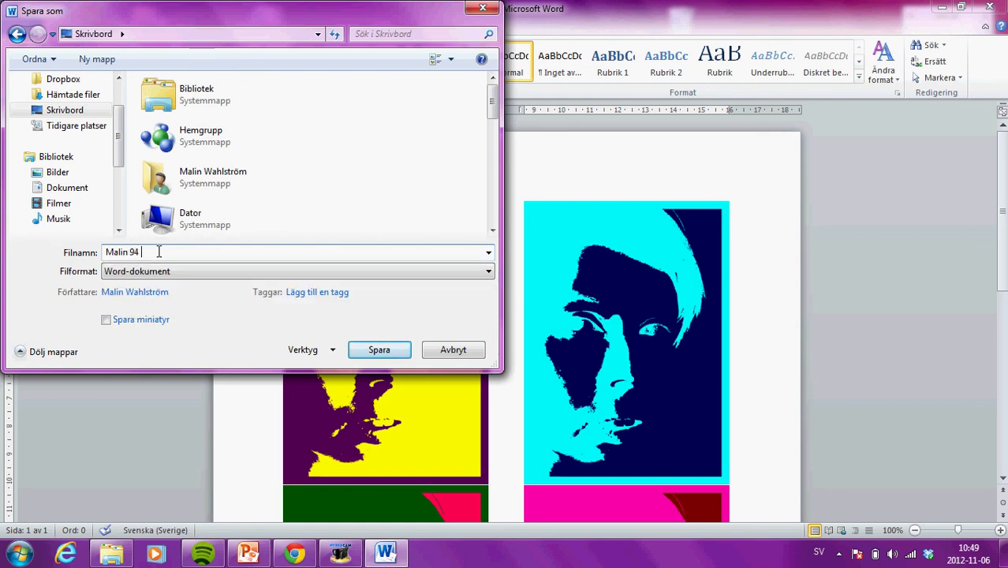
{"action": "type", "text": " Warhol"}
{"action": "left_click", "coordinate": [381, 350]}
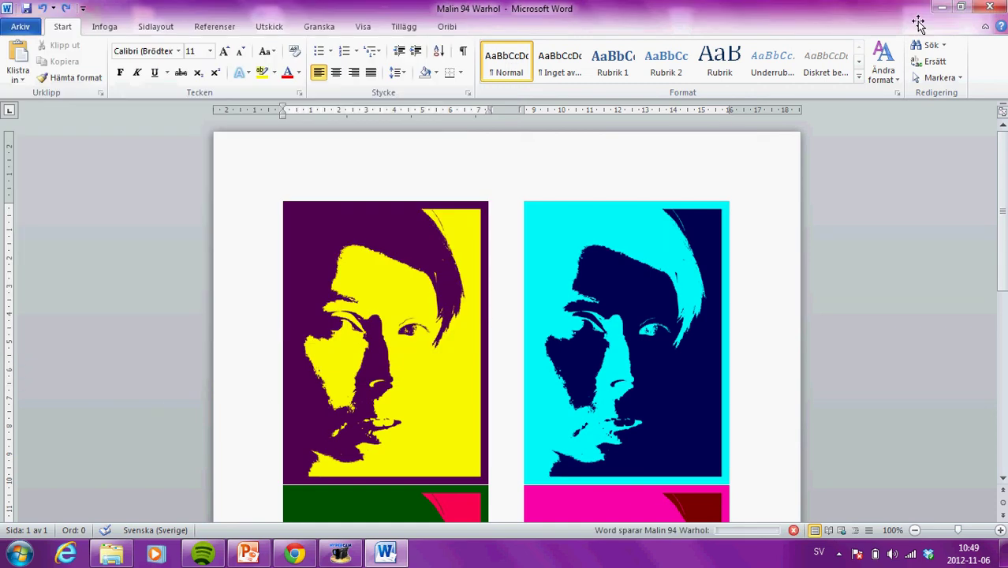
Close Word and the Warhol folder, then move the document icon to the desktop's top row.
{"action": "left_click", "coordinate": [993, 8]}
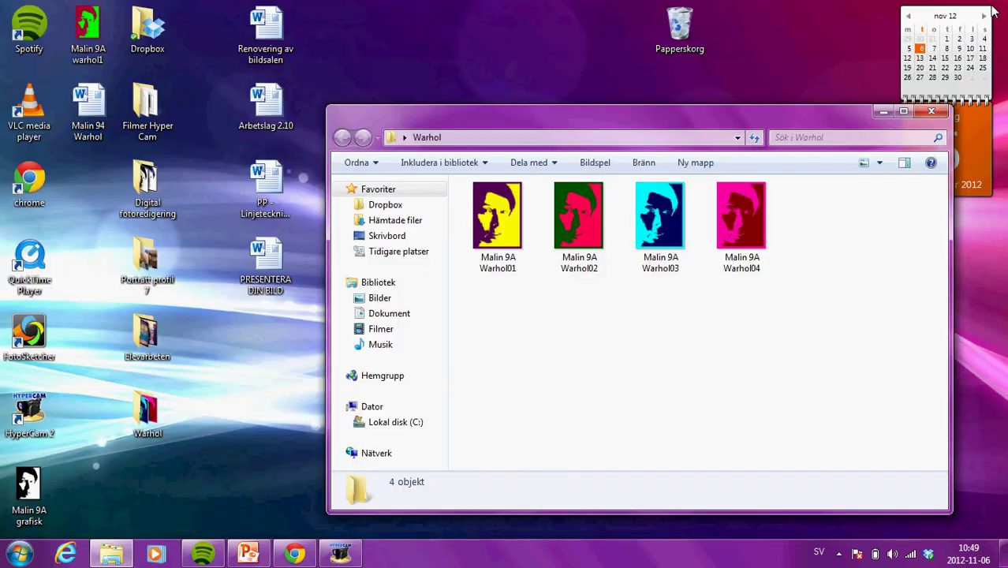
{"action": "left_click", "coordinate": [931, 112]}
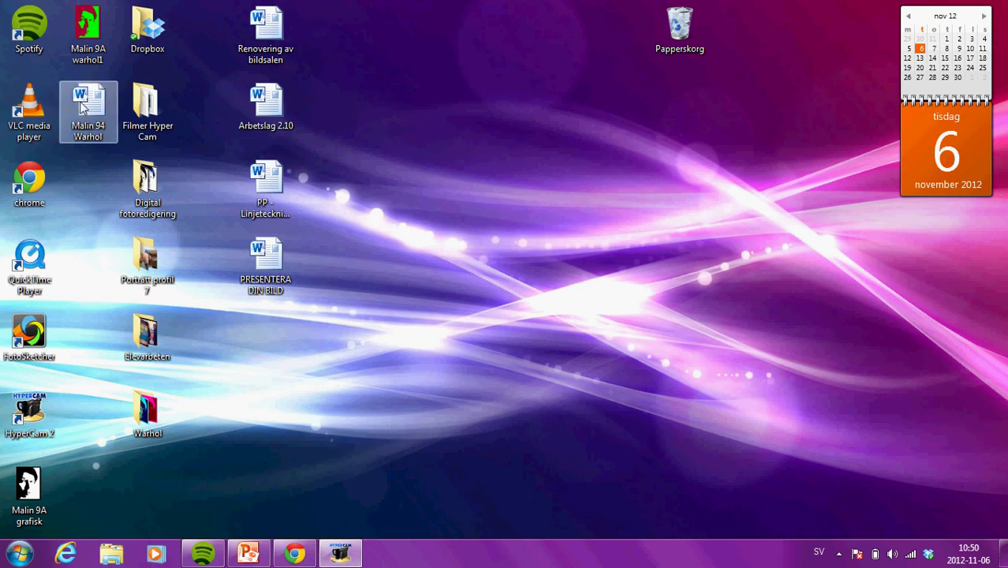
{"action": "left_click_drag", "start_coordinate": [82, 108], "coordinate": [386, 31]}
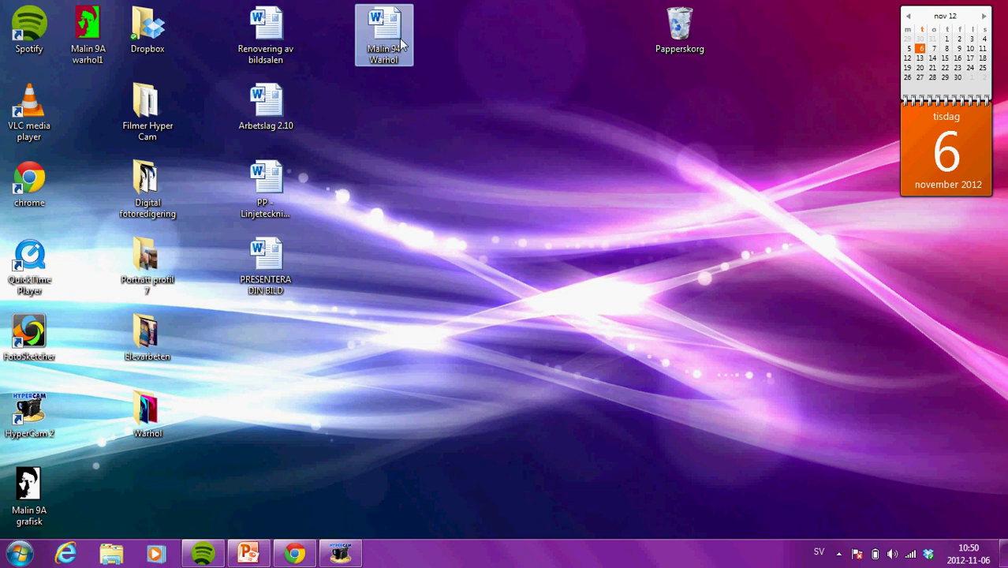
Reopen the Warhol document to check it, close it, and return to the Dropbox Bild 9A folder.
{"action": "double_click", "coordinate": [397, 31]}
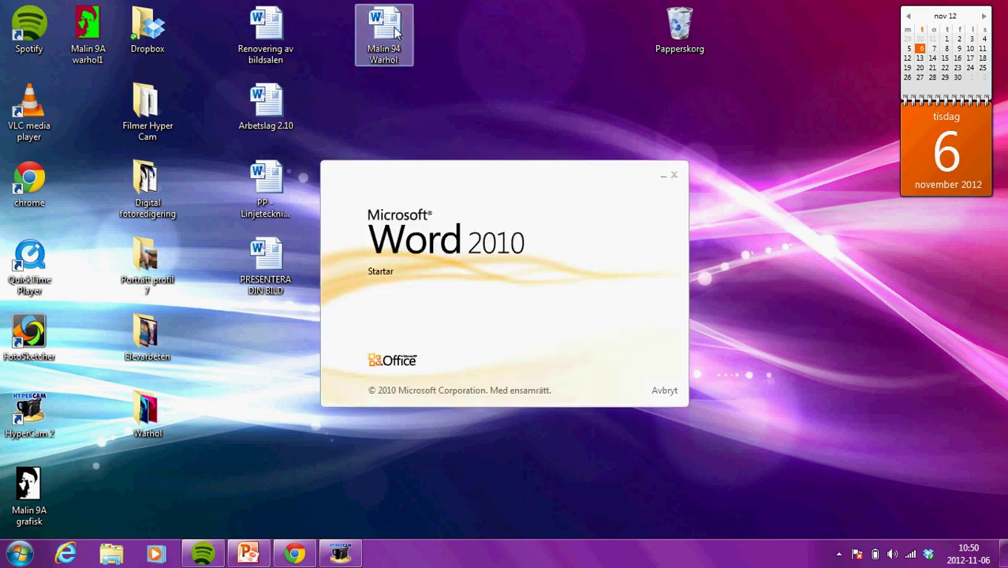
{"action": "scroll", "coordinate": [726, 203], "scroll_direction": "down", "scroll_amount": 8}
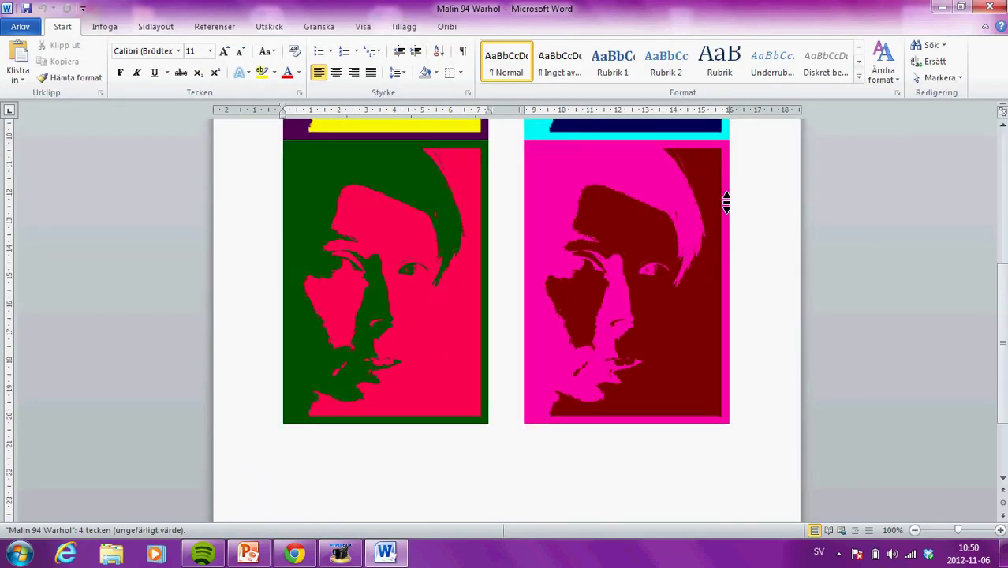
{"action": "scroll", "coordinate": [725, 202], "scroll_direction": "up", "scroll_amount": 8}
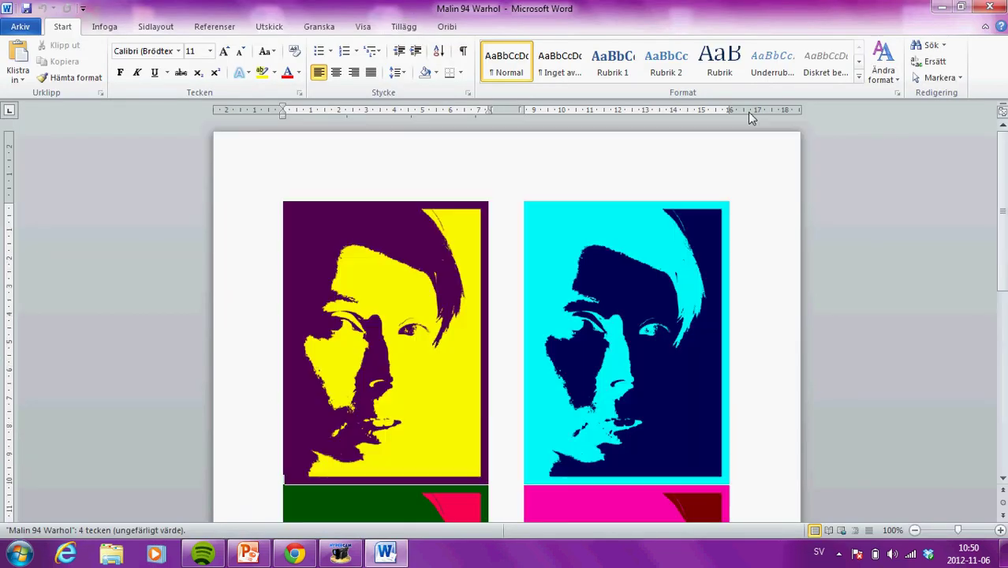
{"action": "left_click", "coordinate": [990, 7]}
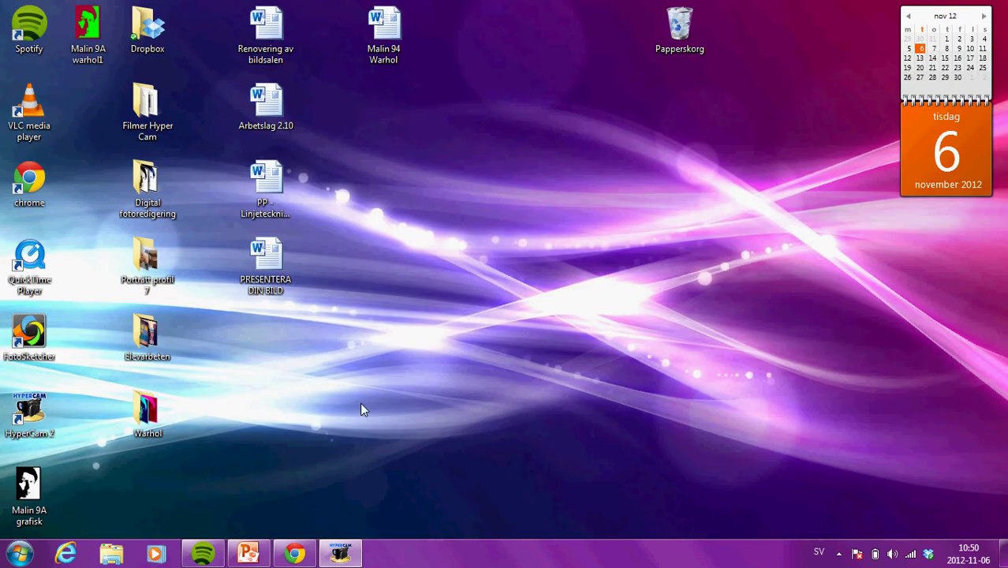
{"action": "left_click", "coordinate": [292, 553]}
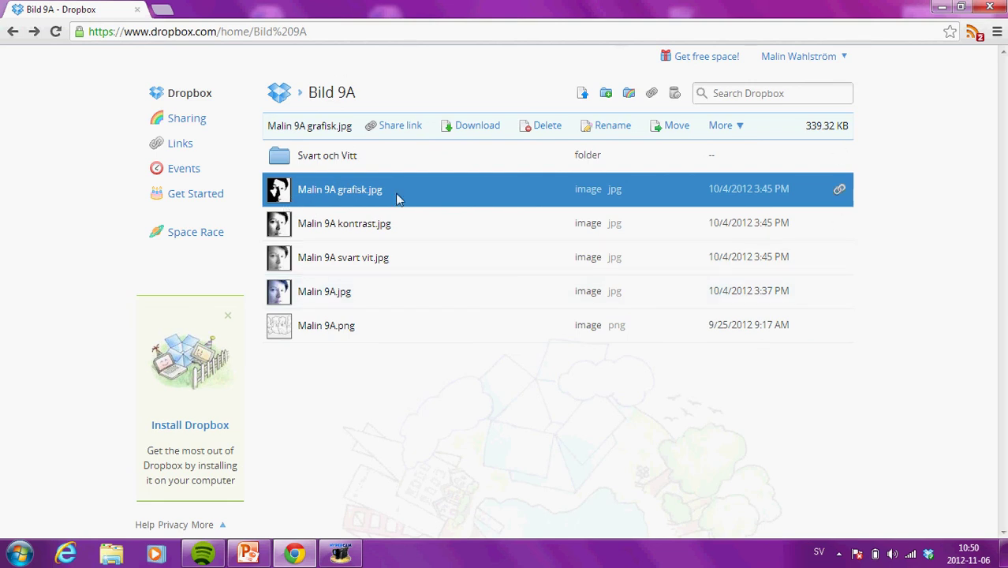
Upload the 94 Warhol .docx from the desktop into Dropbox's Bild 9A folder.
{"action": "left_click", "coordinate": [578, 97]}
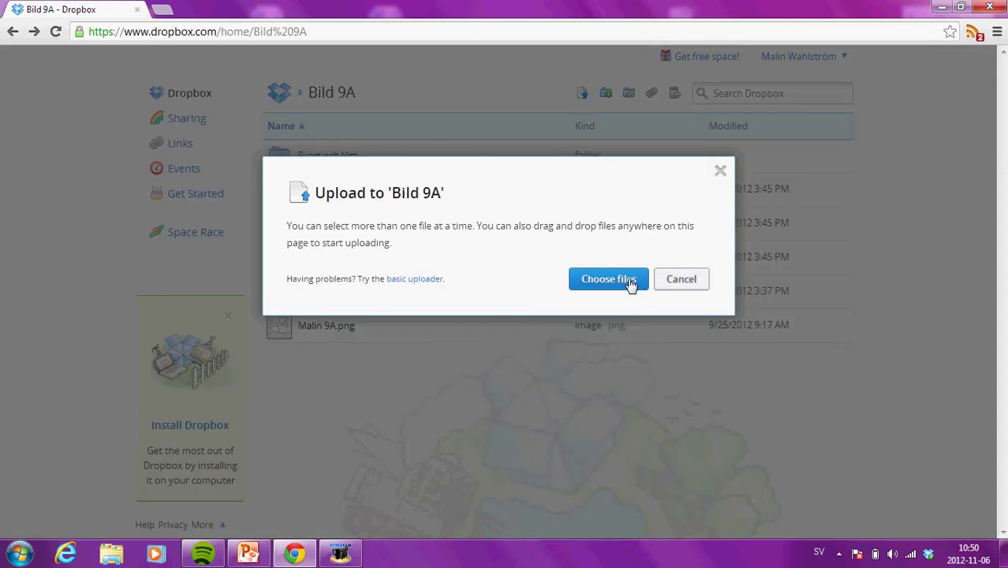
{"action": "left_click", "coordinate": [631, 282]}
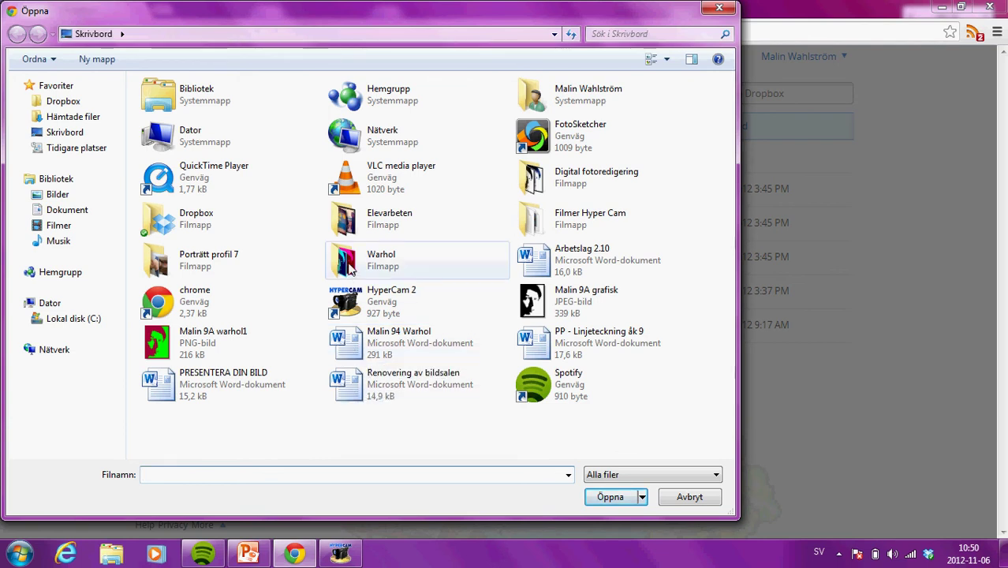
{"action": "left_click", "coordinate": [351, 351]}
{"action": "left_click", "coordinate": [610, 497]}
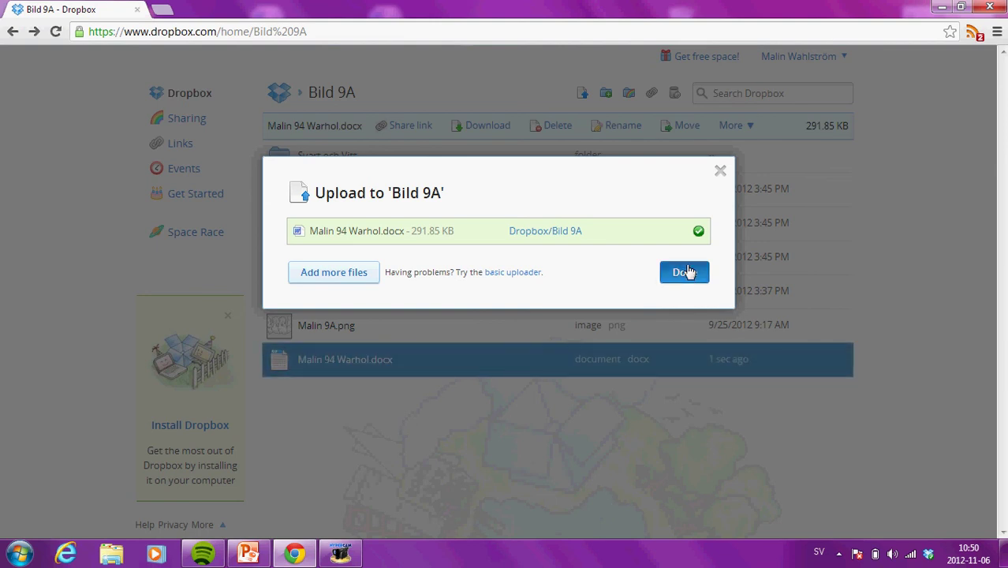
{"action": "left_click", "coordinate": [685, 272]}
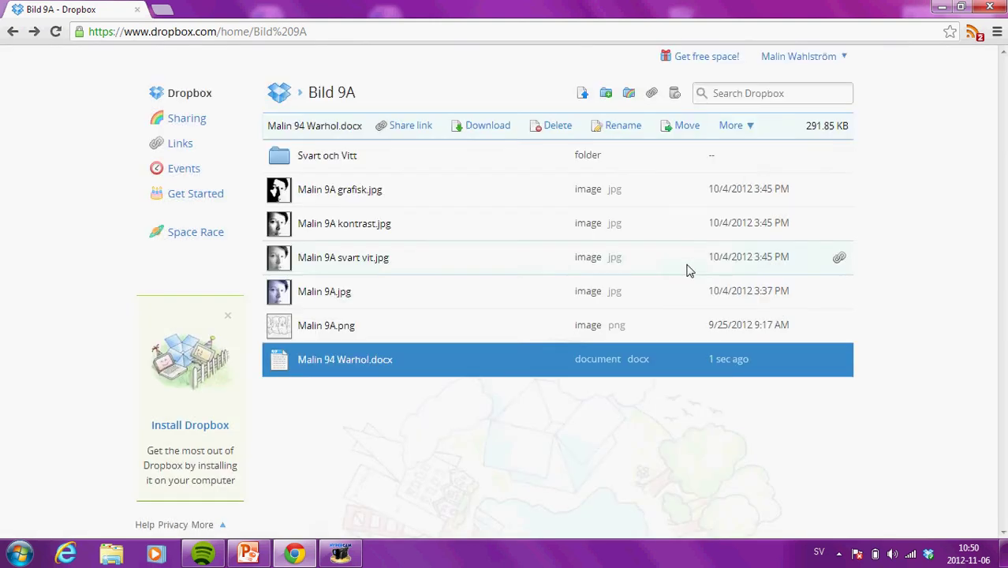
{"action": "left_click", "coordinate": [301, 362]}
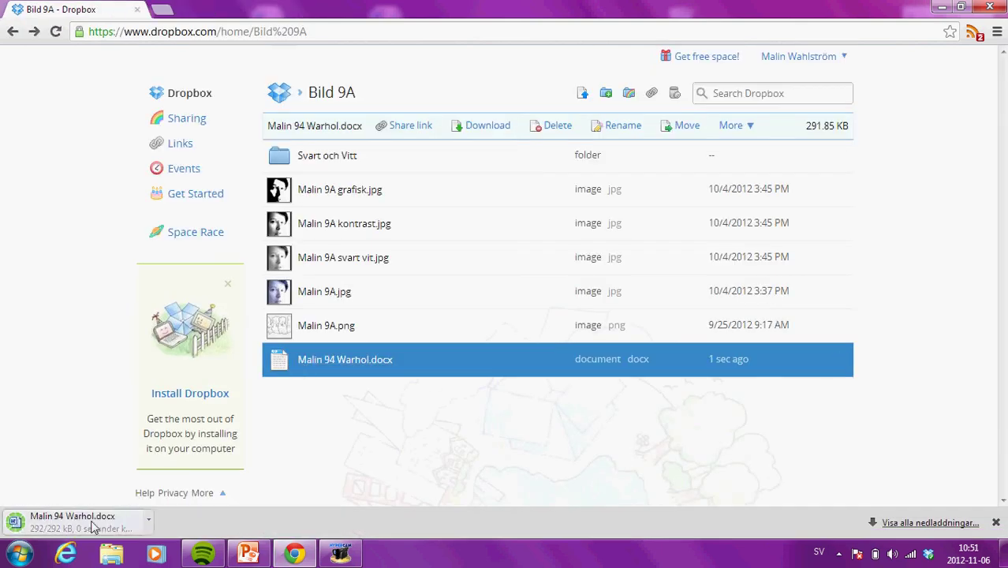
{"action": "left_click", "coordinate": [92, 527]}
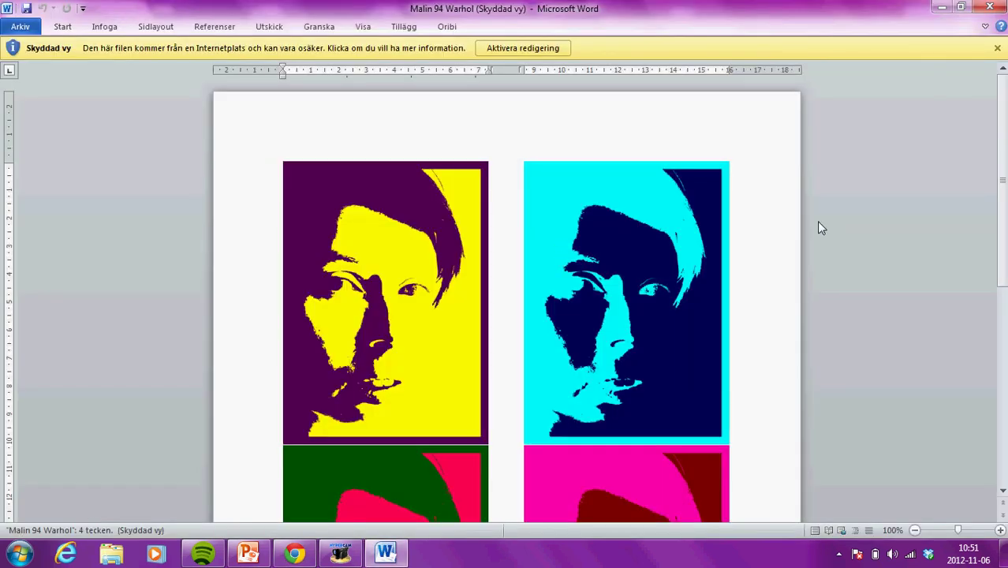
{"action": "left_click", "coordinate": [746, 253]}
{"action": "scroll", "coordinate": [746, 260], "scroll_direction": "down", "scroll_amount": 8}
{"action": "scroll", "coordinate": [745, 252], "scroll_direction": "up", "scroll_amount": 8}
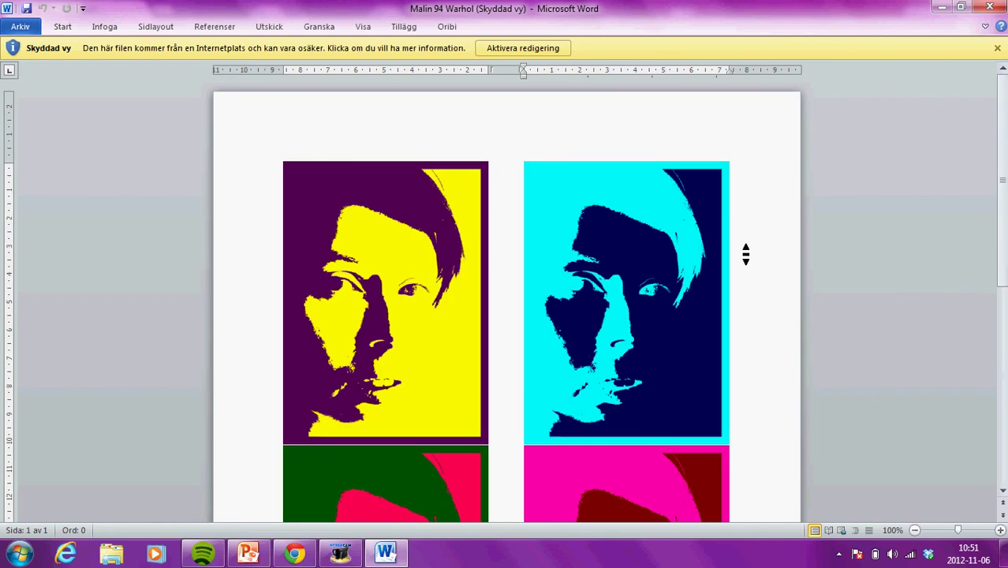
{"action": "left_click", "coordinate": [990, 8]}
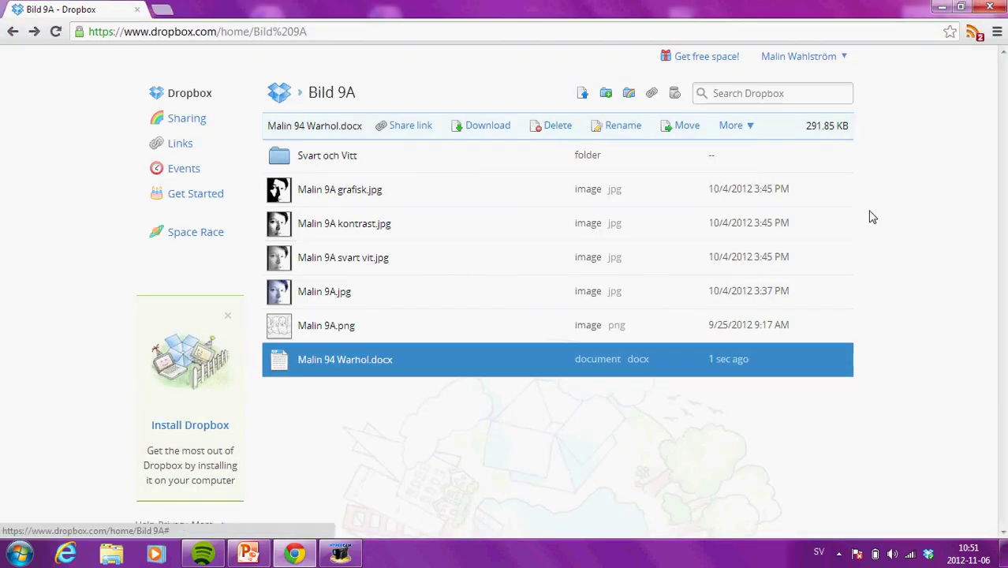
Sign out of Dropbox from the account menu, then bring up the screen recorder to stop.
{"action": "left_click", "coordinate": [822, 60]}
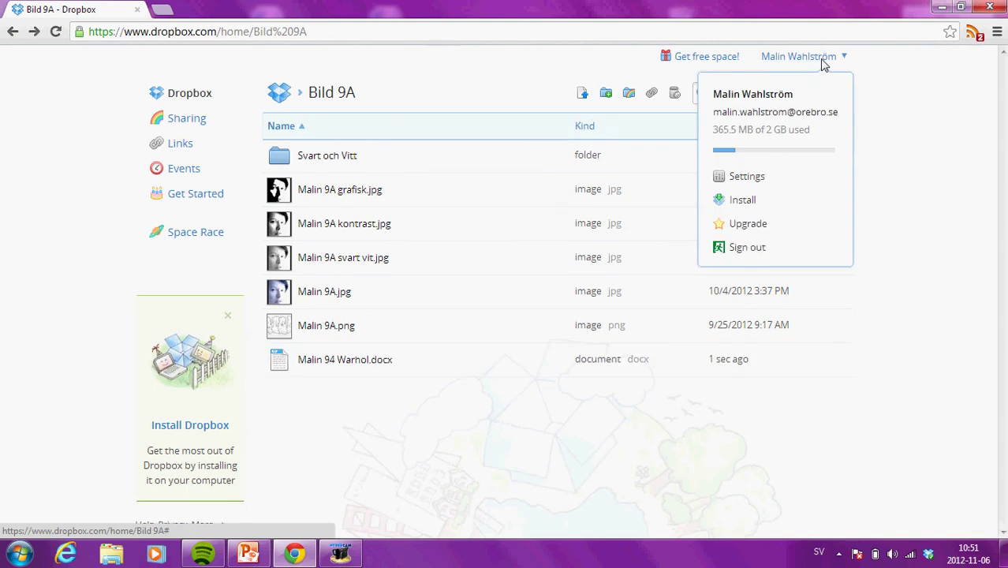
{"action": "left_click", "coordinate": [736, 253]}
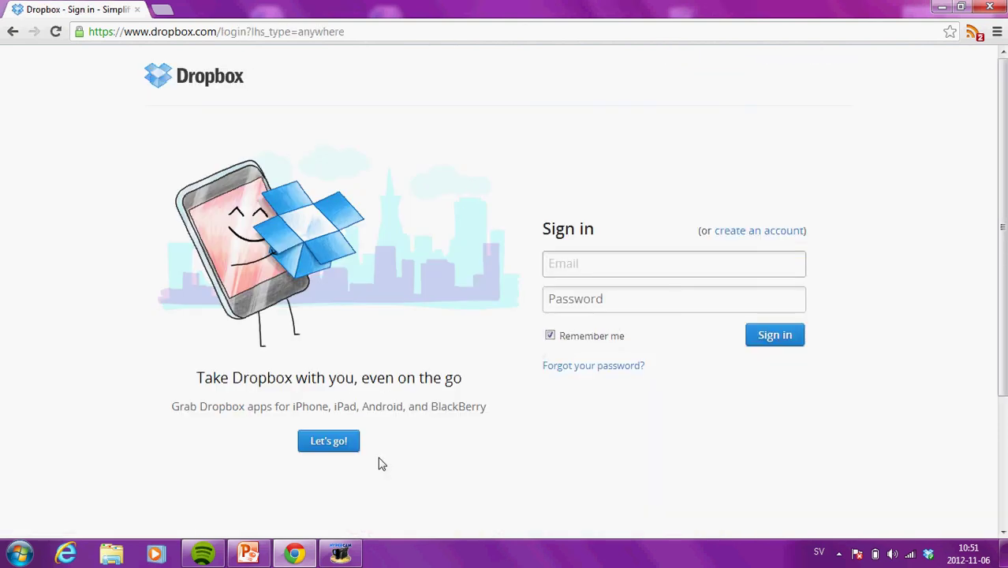
{"action": "mouse_move", "coordinate": [341, 557]}
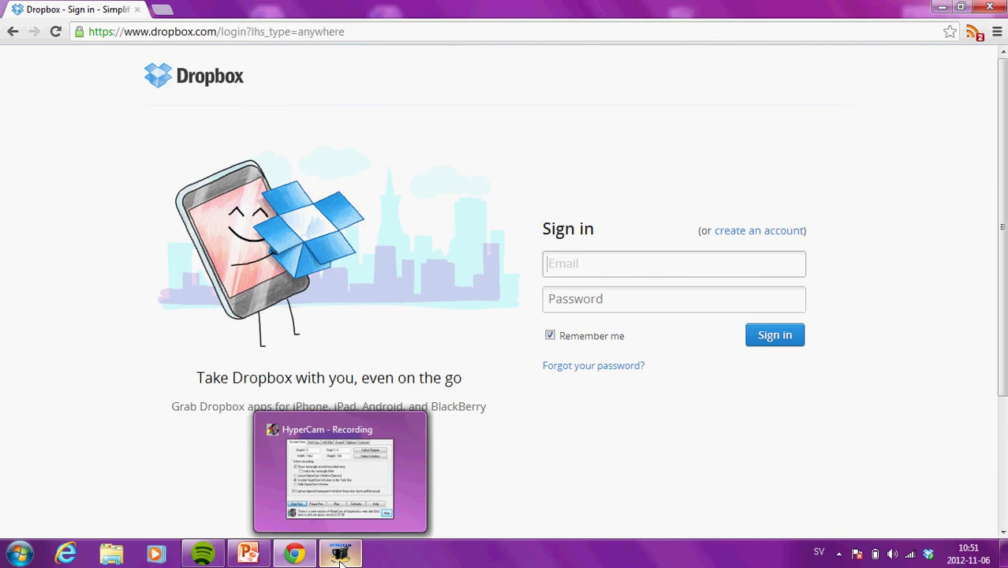
{"action": "left_click", "coordinate": [341, 554]}
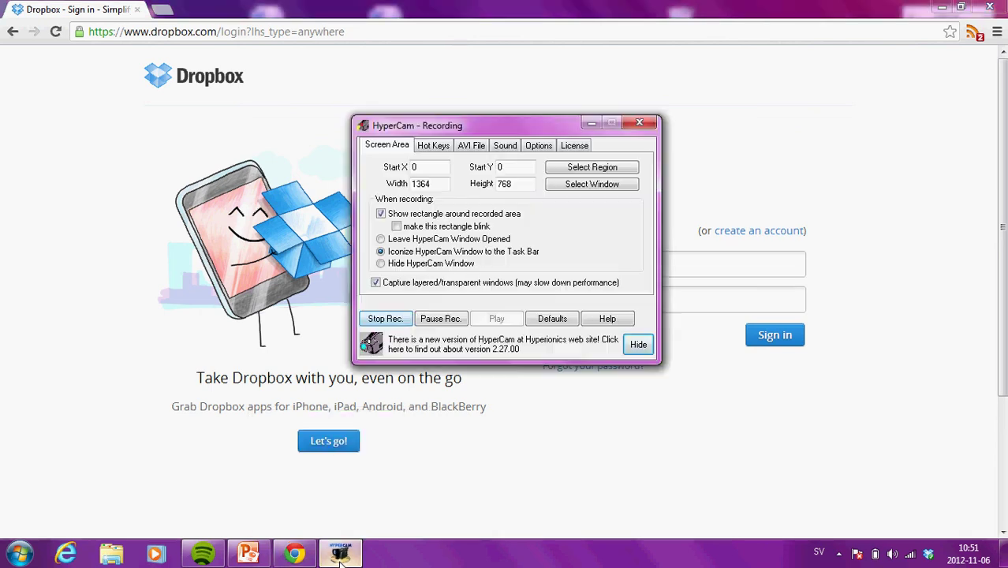